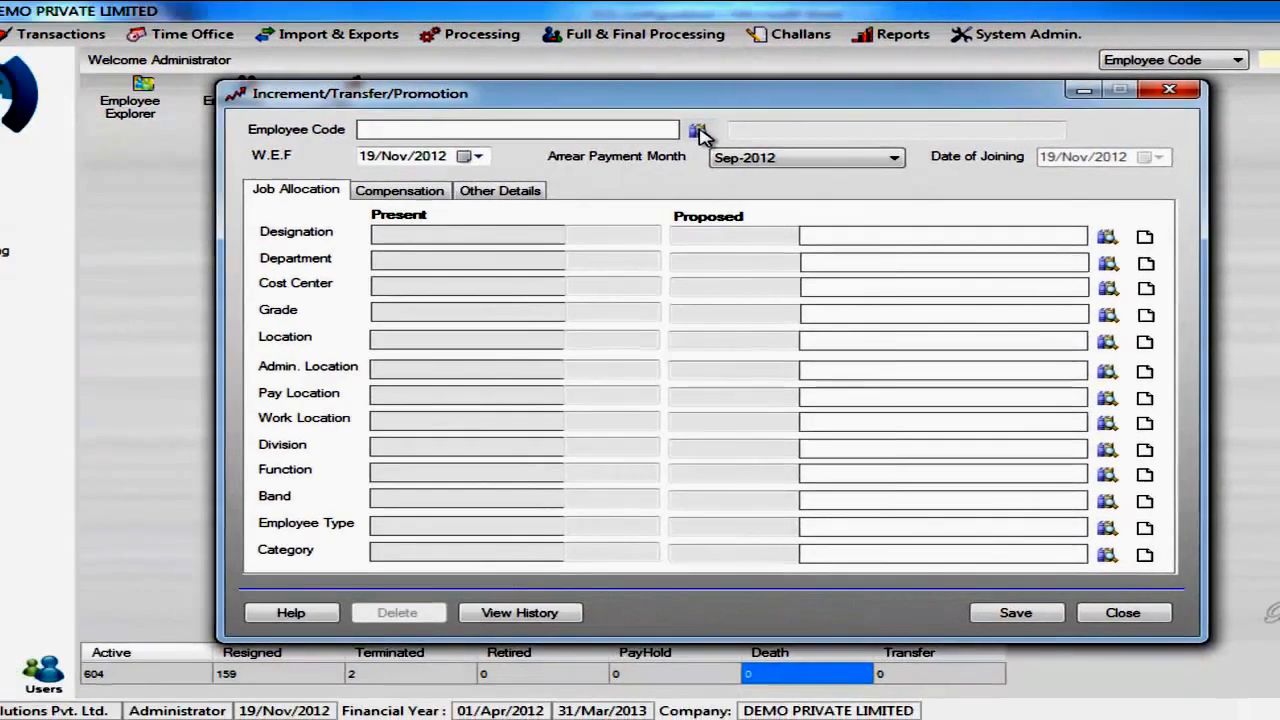
Step: Load the fifth listed employee, setting the W.E.F. date to 01/Oct/2012 and the arrear payment month to Oct-2012
{"action": "left_click", "coordinate": [622, 104]}
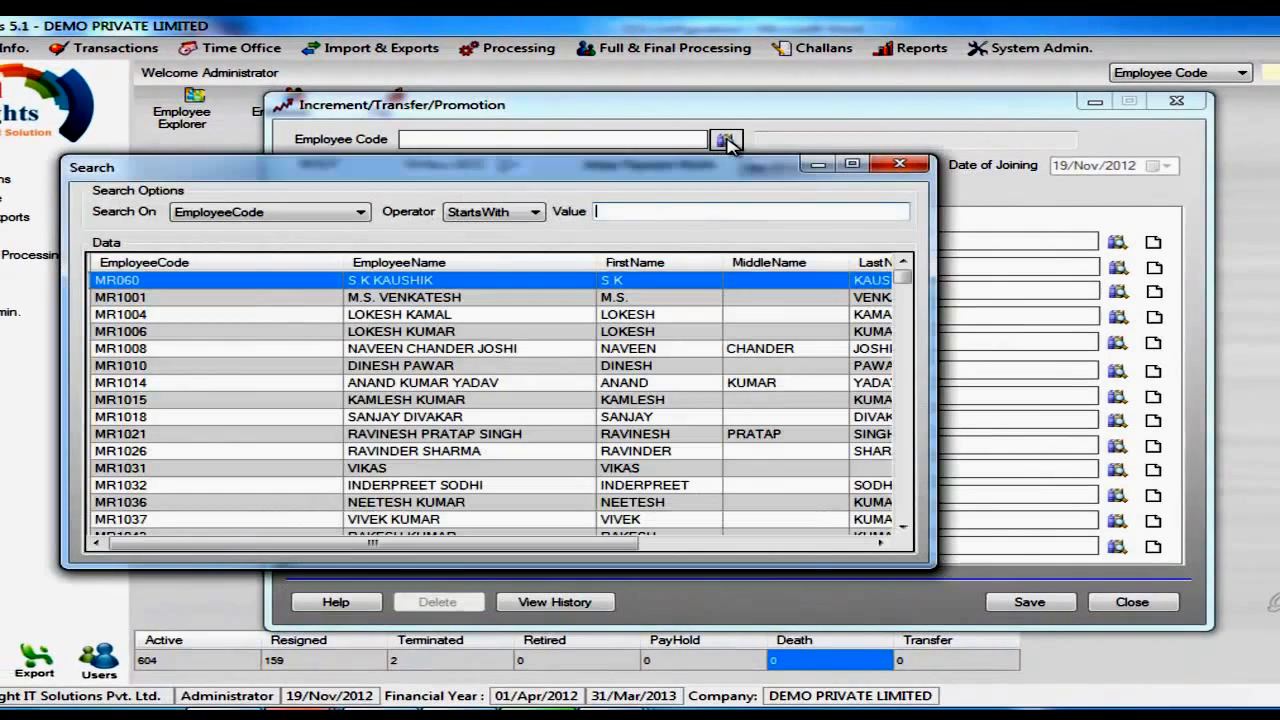
{"action": "double_click", "coordinate": [488, 348]}
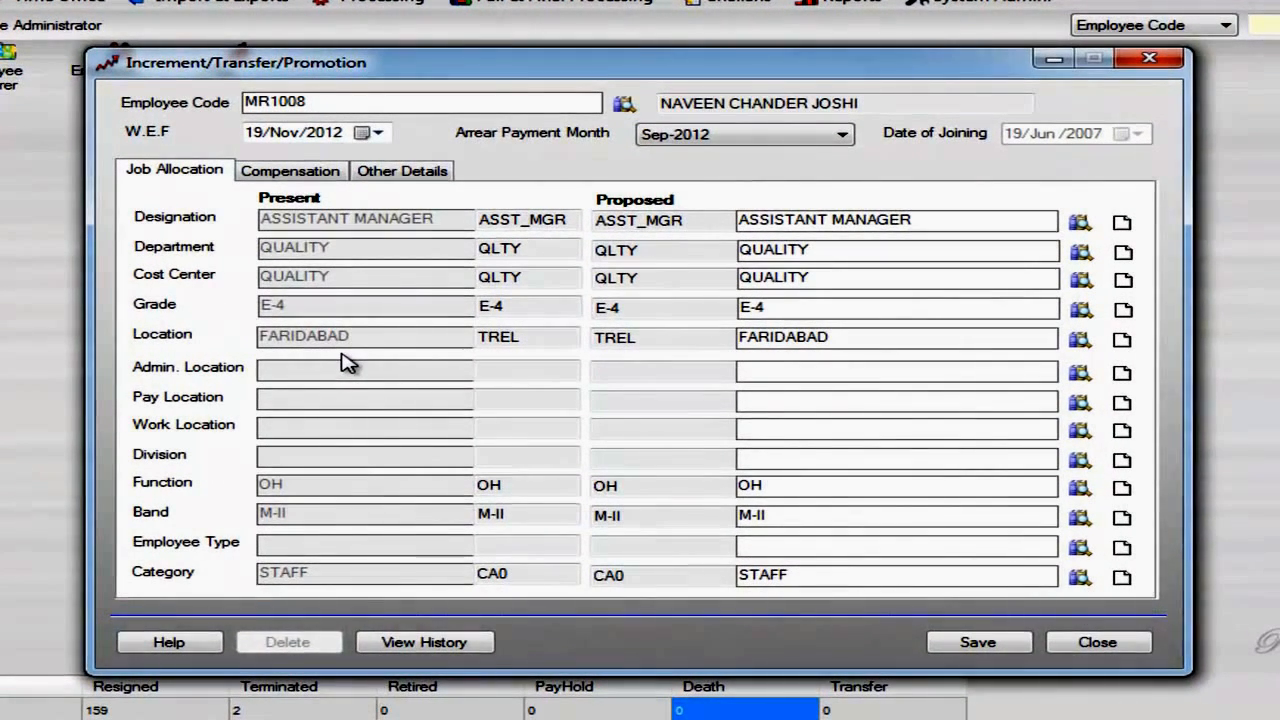
{"action": "left_click", "coordinate": [378, 134]}
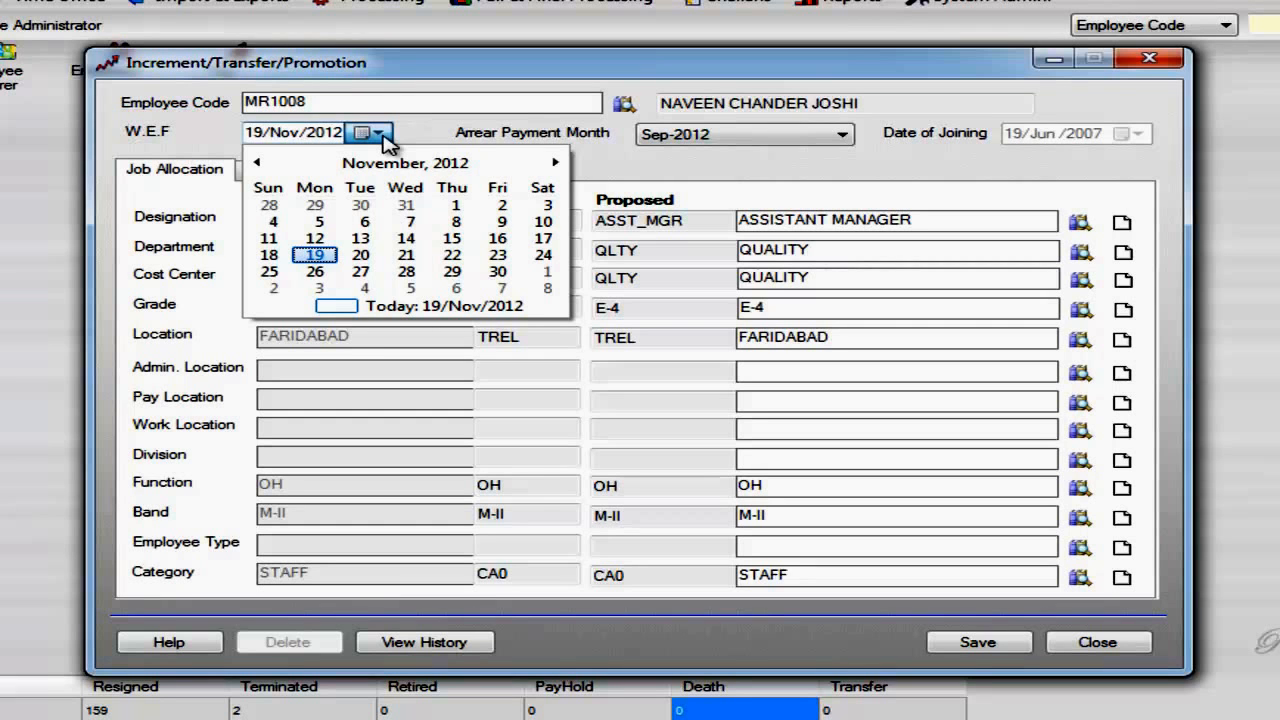
{"action": "left_click", "coordinate": [258, 163]}
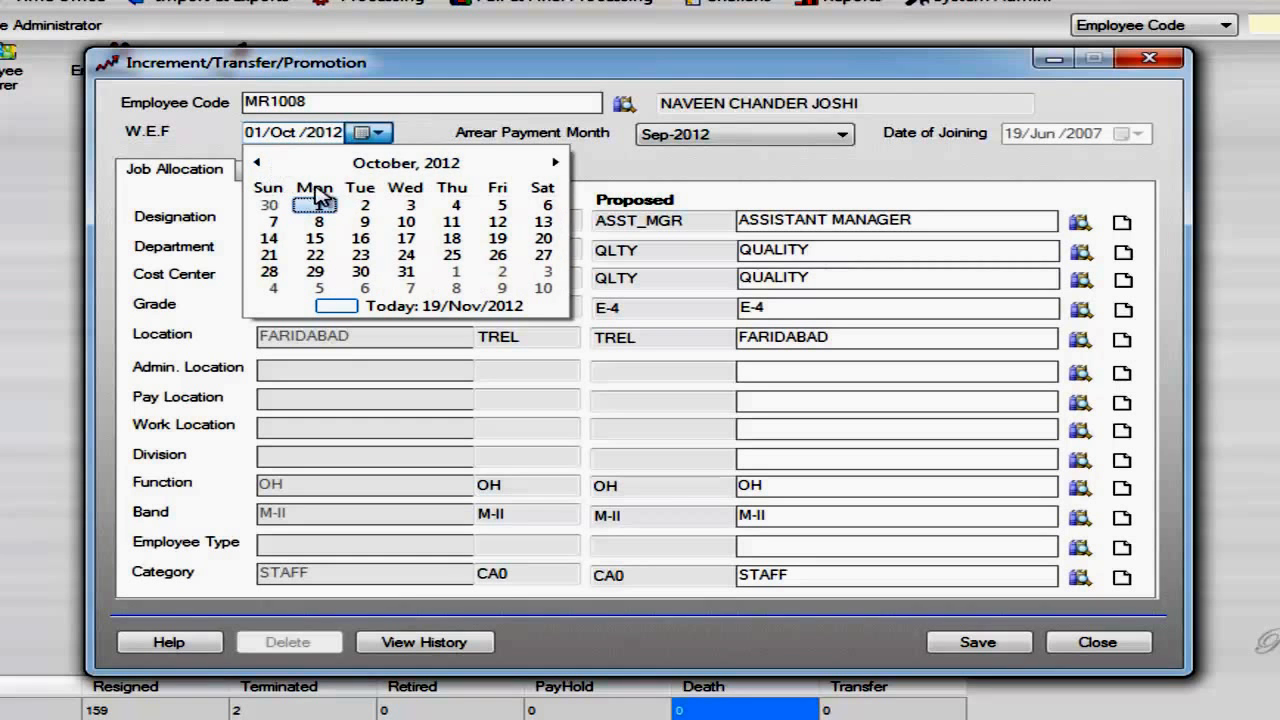
{"action": "left_click", "coordinate": [315, 205]}
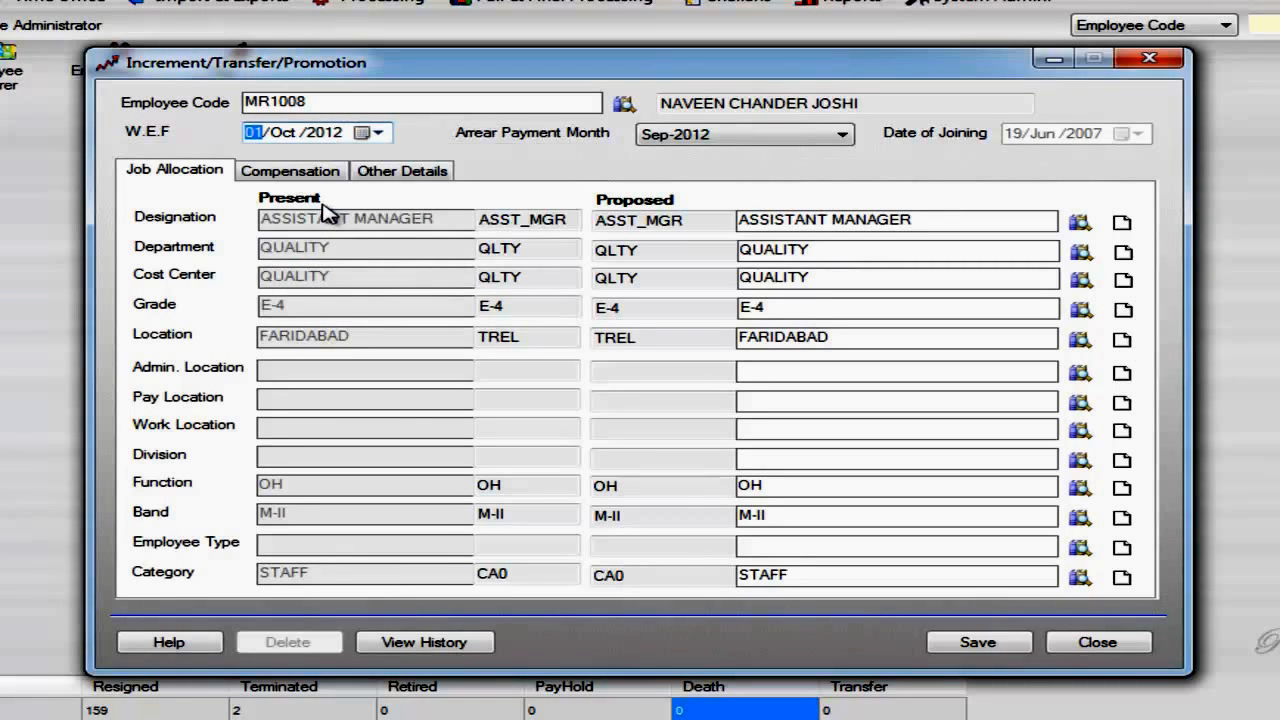
{"action": "left_click", "coordinate": [843, 142]}
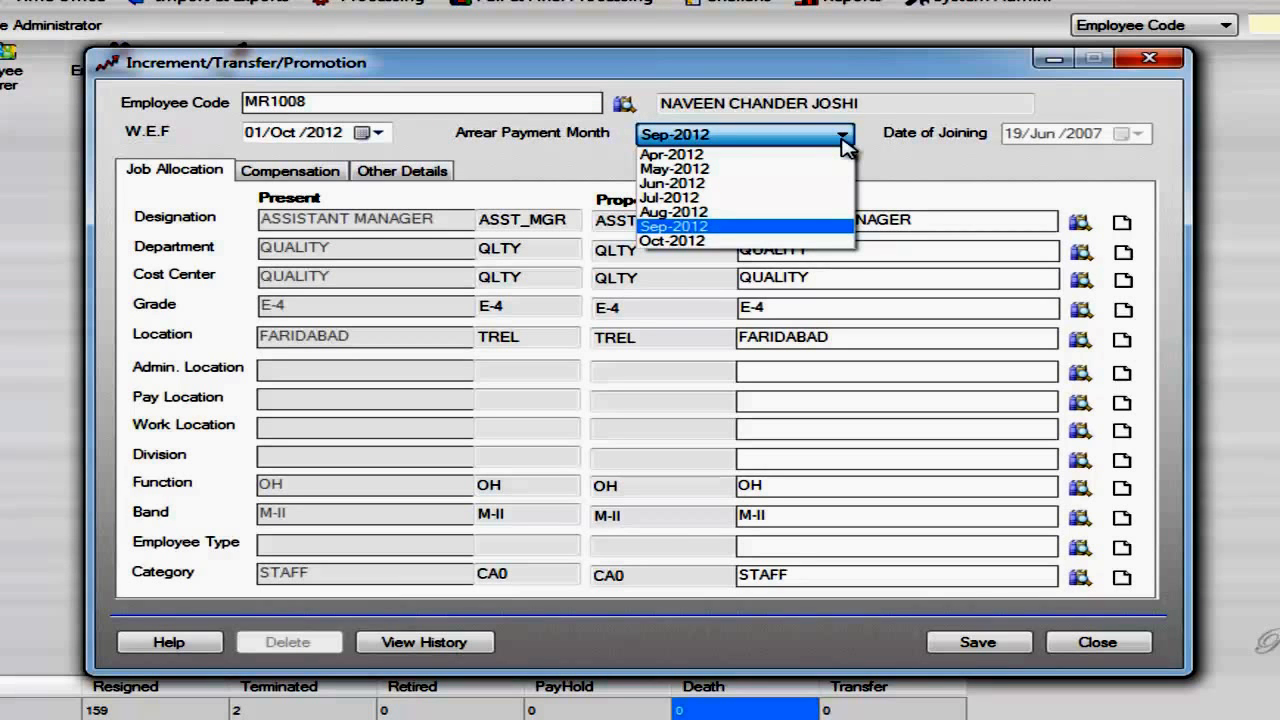
{"action": "left_click", "coordinate": [718, 242]}
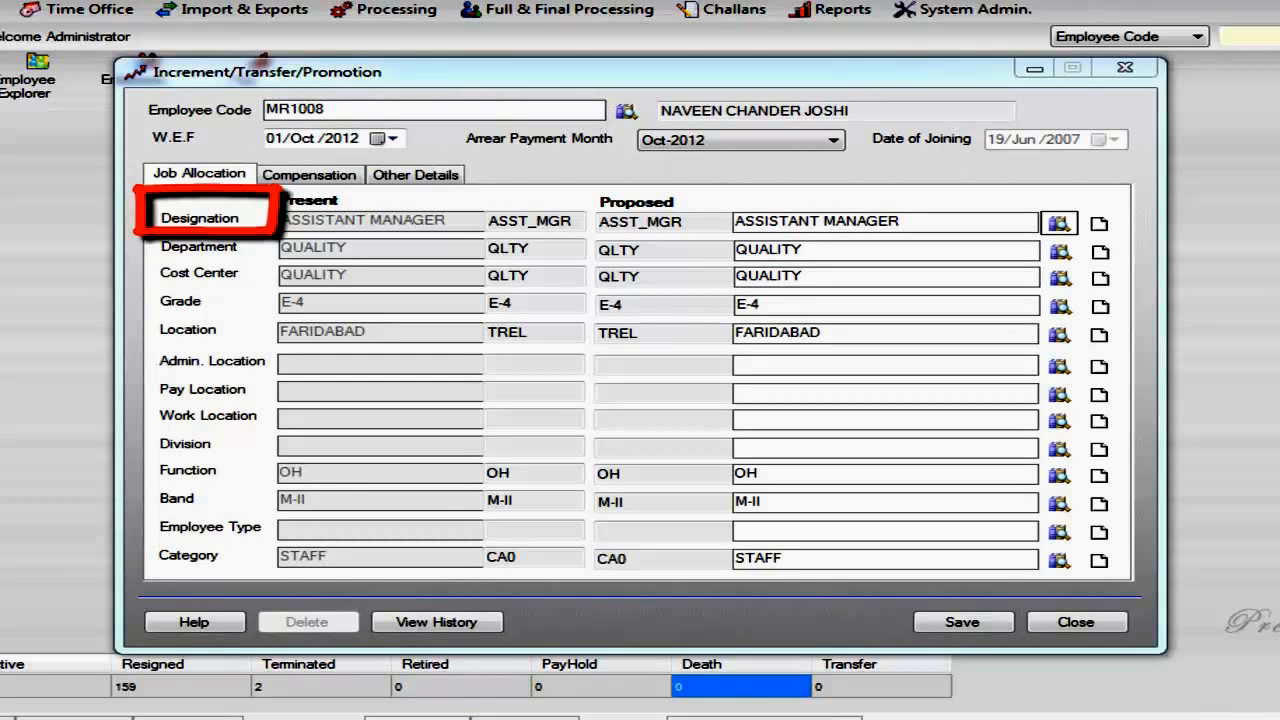
Step: Look up the designation MANAGER and set it as the employee's proposed designation
{"action": "left_click", "coordinate": [1060, 223]}
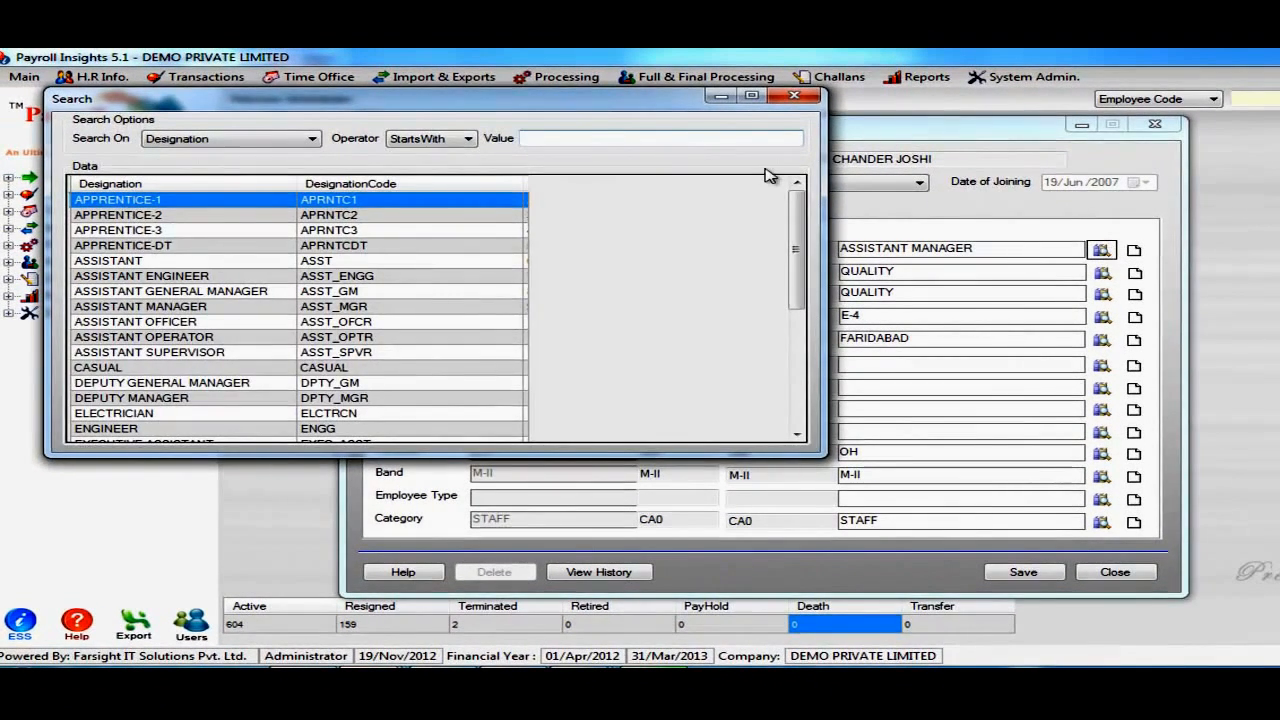
{"action": "type", "text": "MANAGER"}
{"action": "key", "text": "Return"}
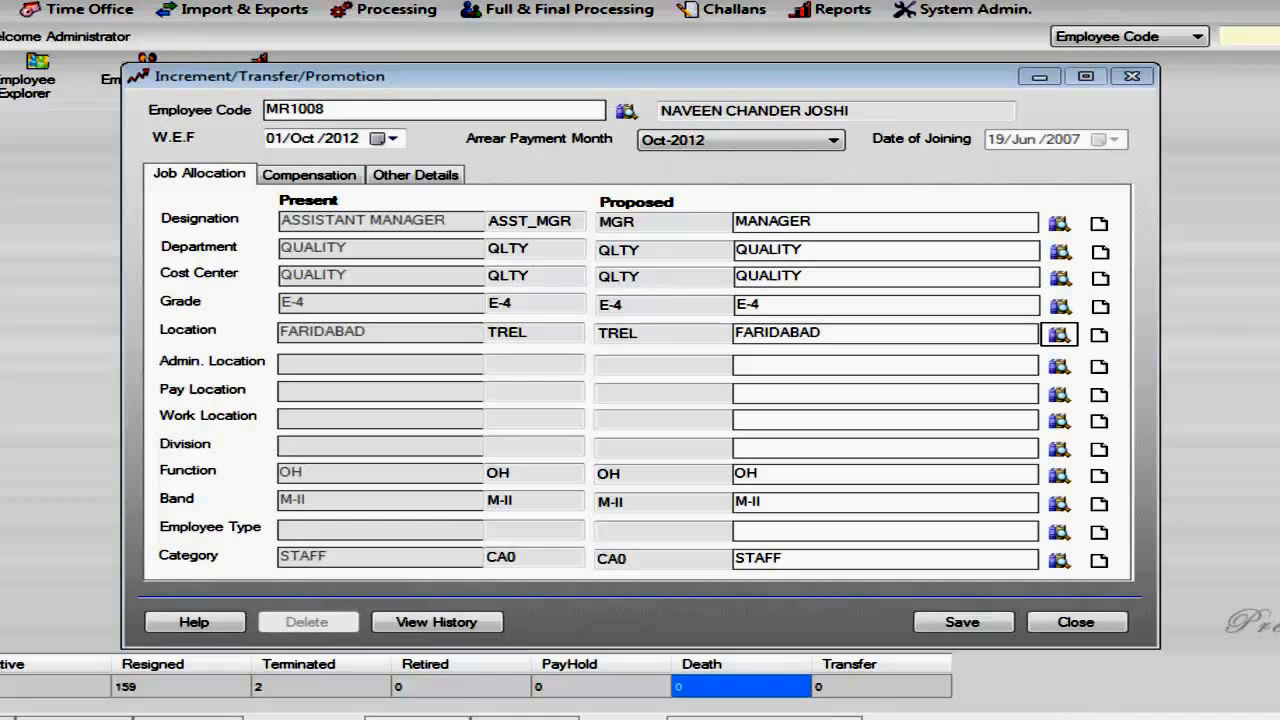
Step: Check the existing locations and create a location with code MUM, entering Mumbai as its name, title and address
{"action": "left_click", "coordinate": [1062, 336]}
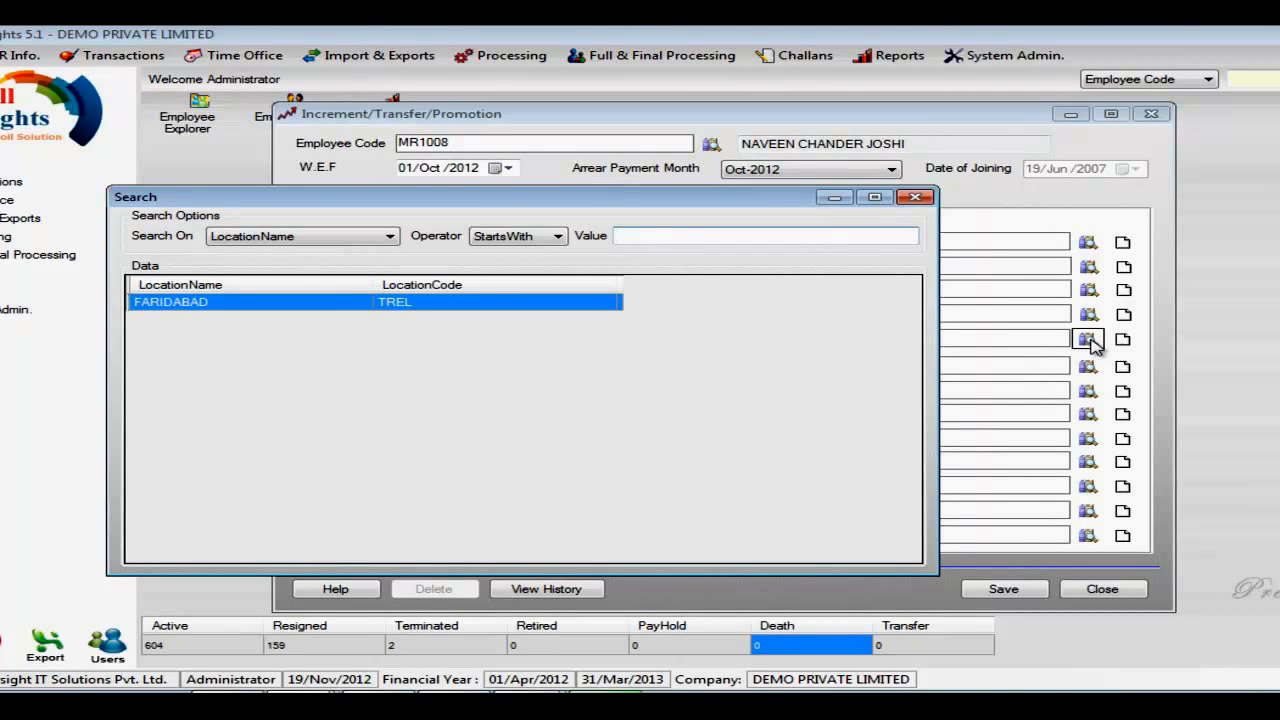
{"action": "left_click", "coordinate": [913, 198]}
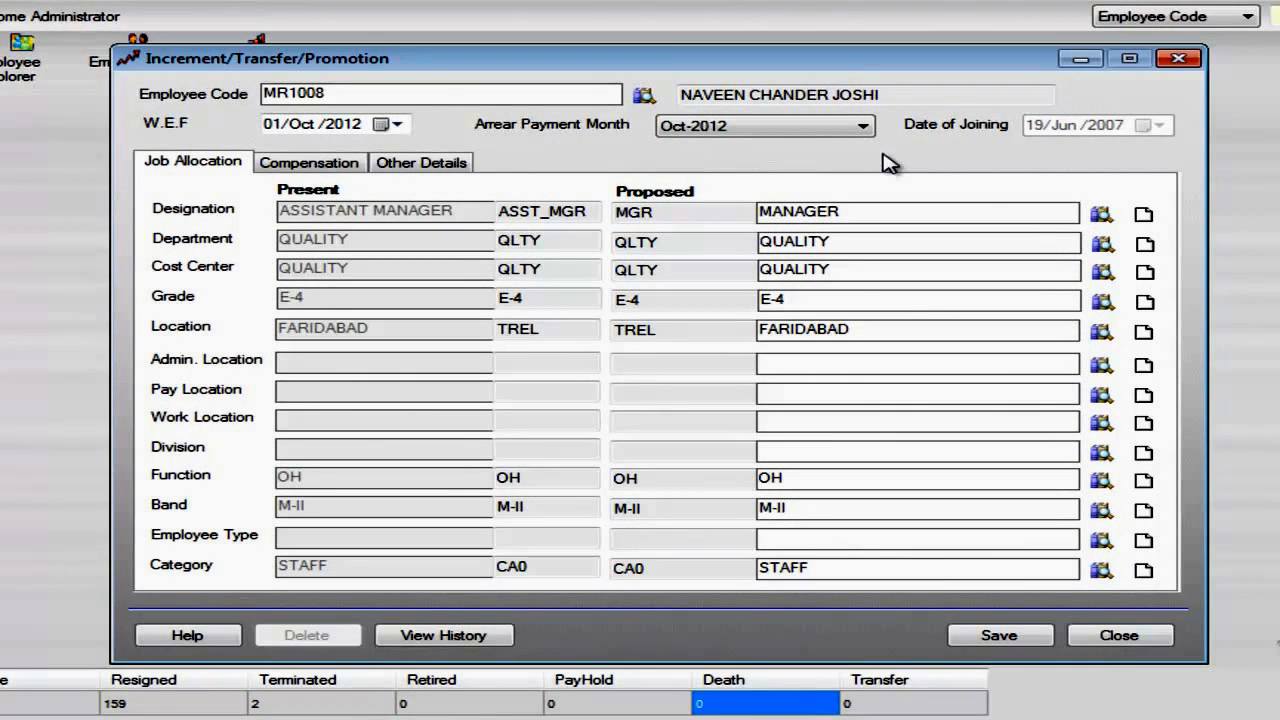
{"action": "left_click", "coordinate": [1144, 333]}
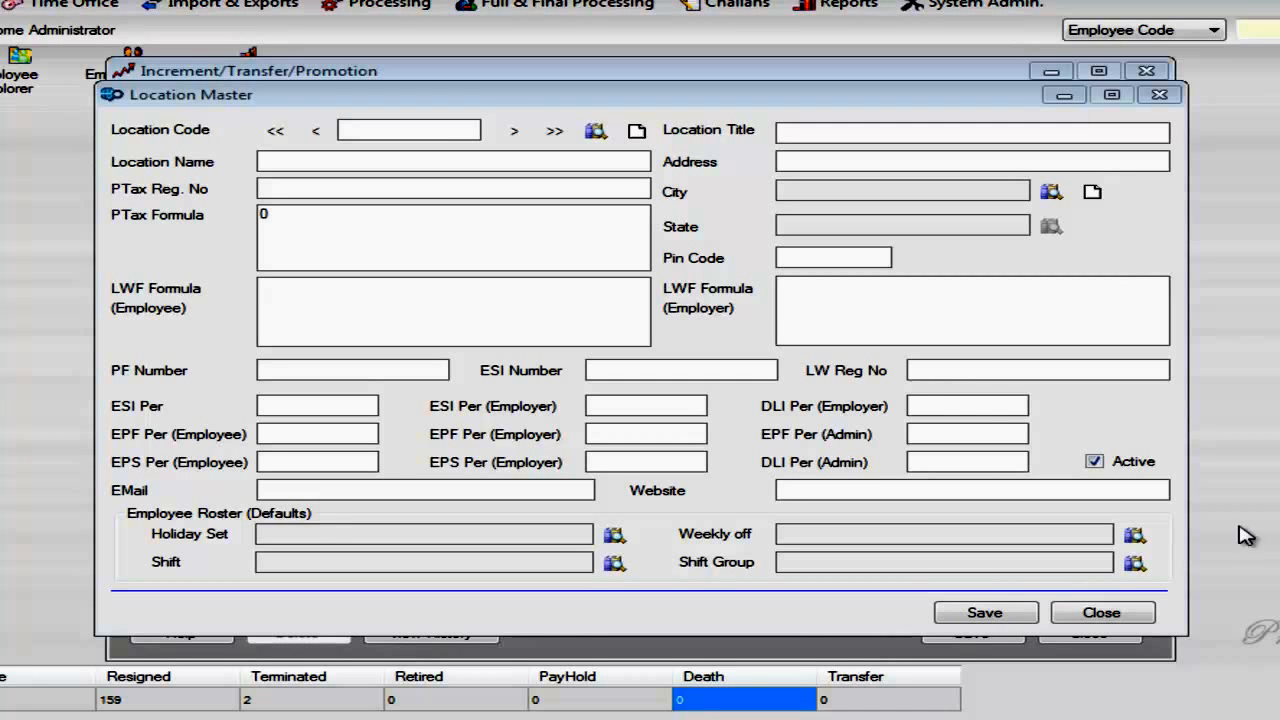
{"action": "left_click", "coordinate": [441, 127]}
{"action": "type", "text": "MUM"}
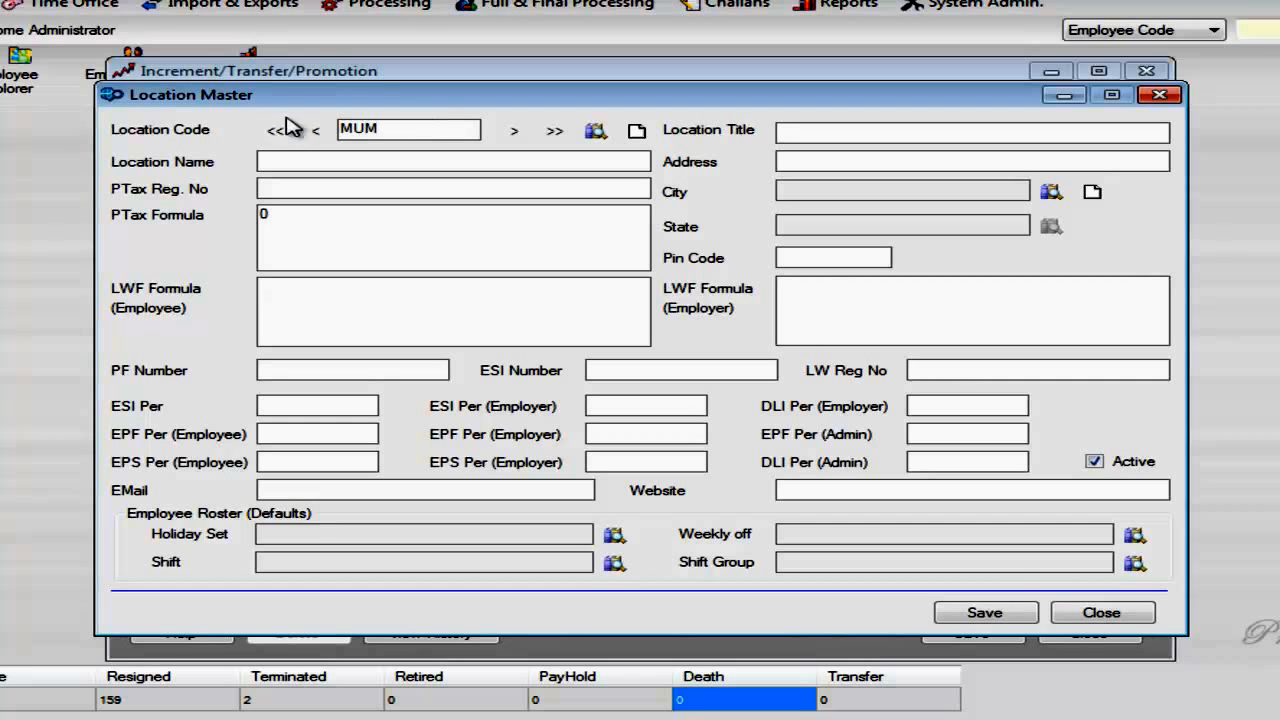
{"action": "left_click", "coordinate": [296, 161]}
{"action": "type", "text": "Mumbai"}
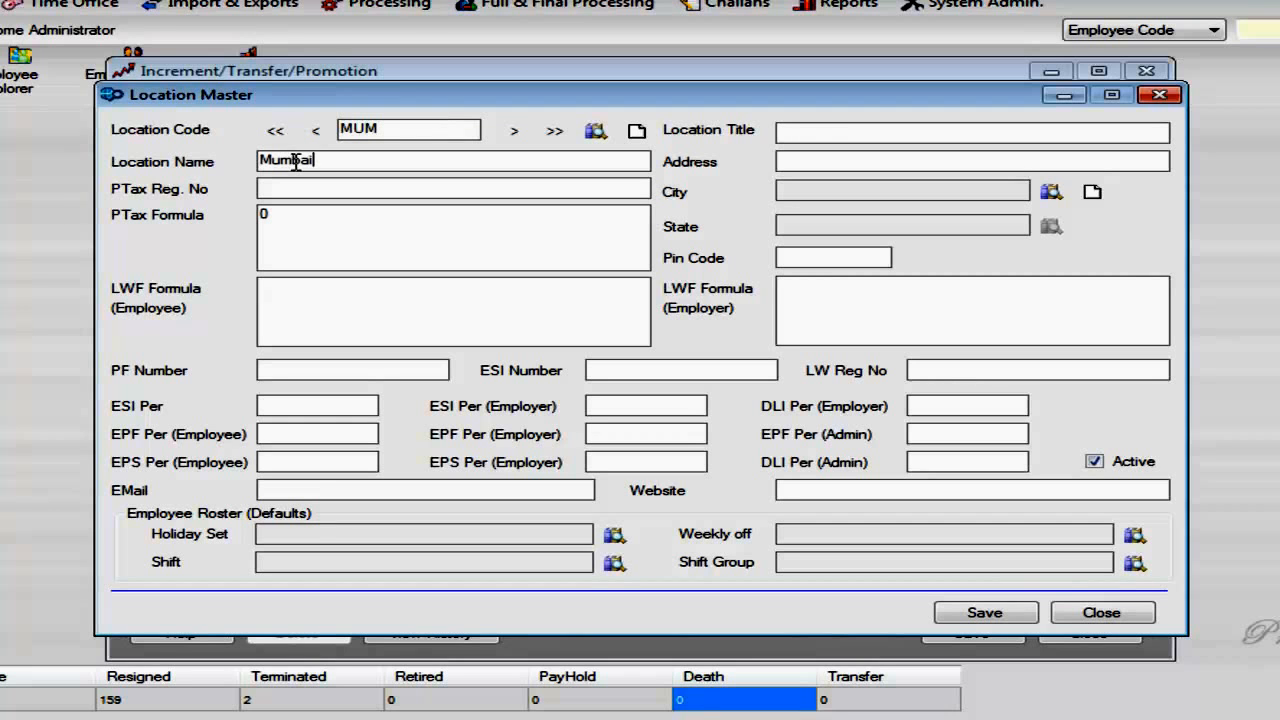
{"action": "left_click", "coordinate": [817, 130]}
{"action": "type", "text": "Mumbai"}
{"action": "left_click", "coordinate": [815, 160]}
{"action": "type", "text": "Mumbai"}
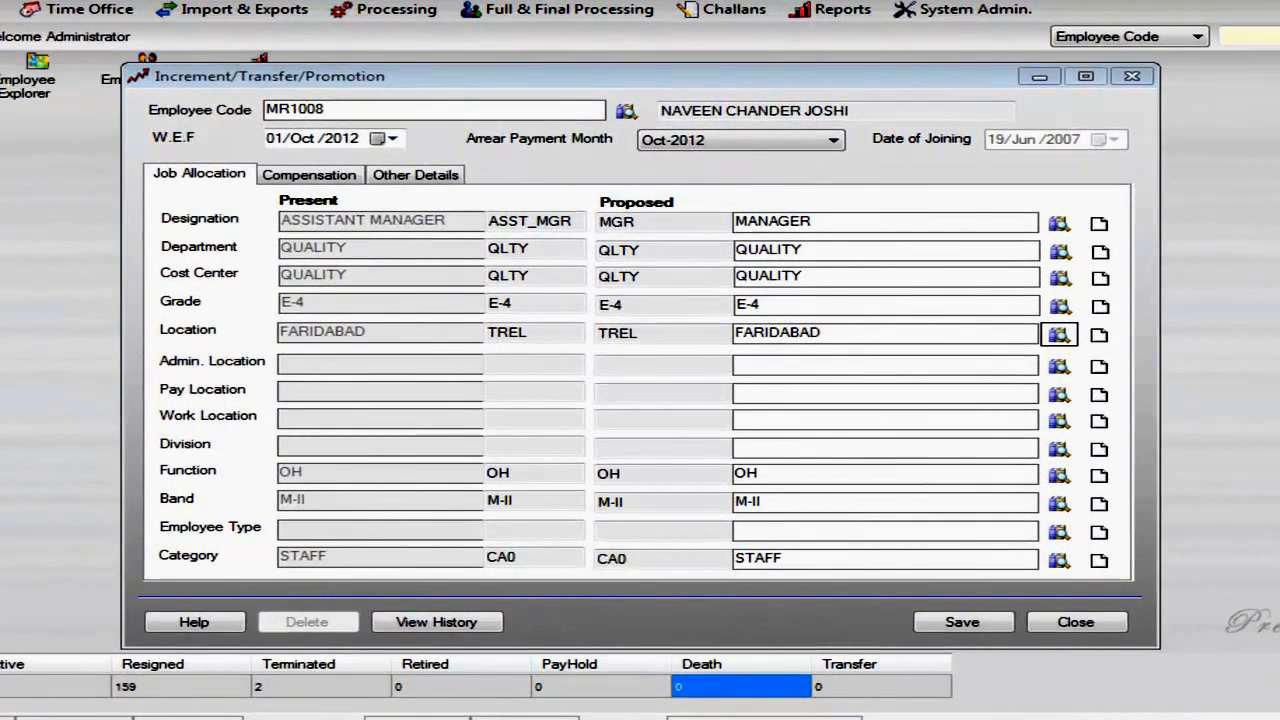
Step: Set the employee's proposed location to Mumbai
{"action": "left_click", "coordinate": [1059, 334]}
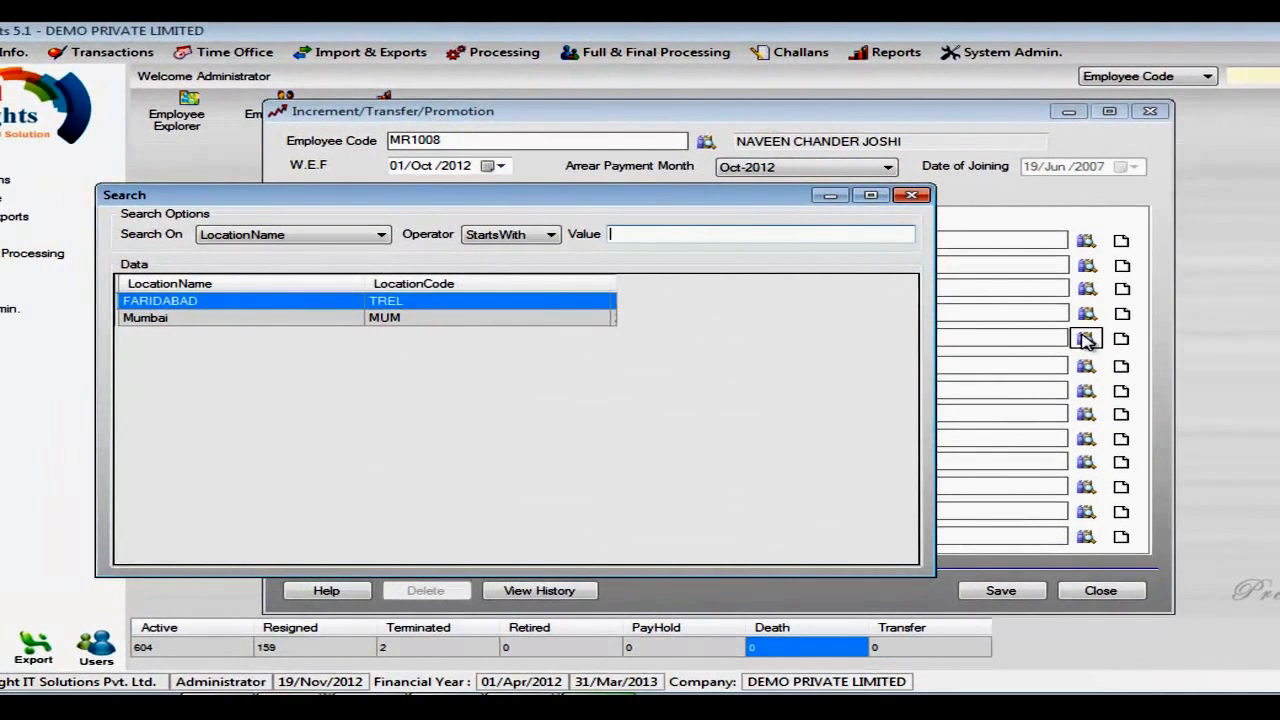
{"action": "left_click", "coordinate": [475, 320]}
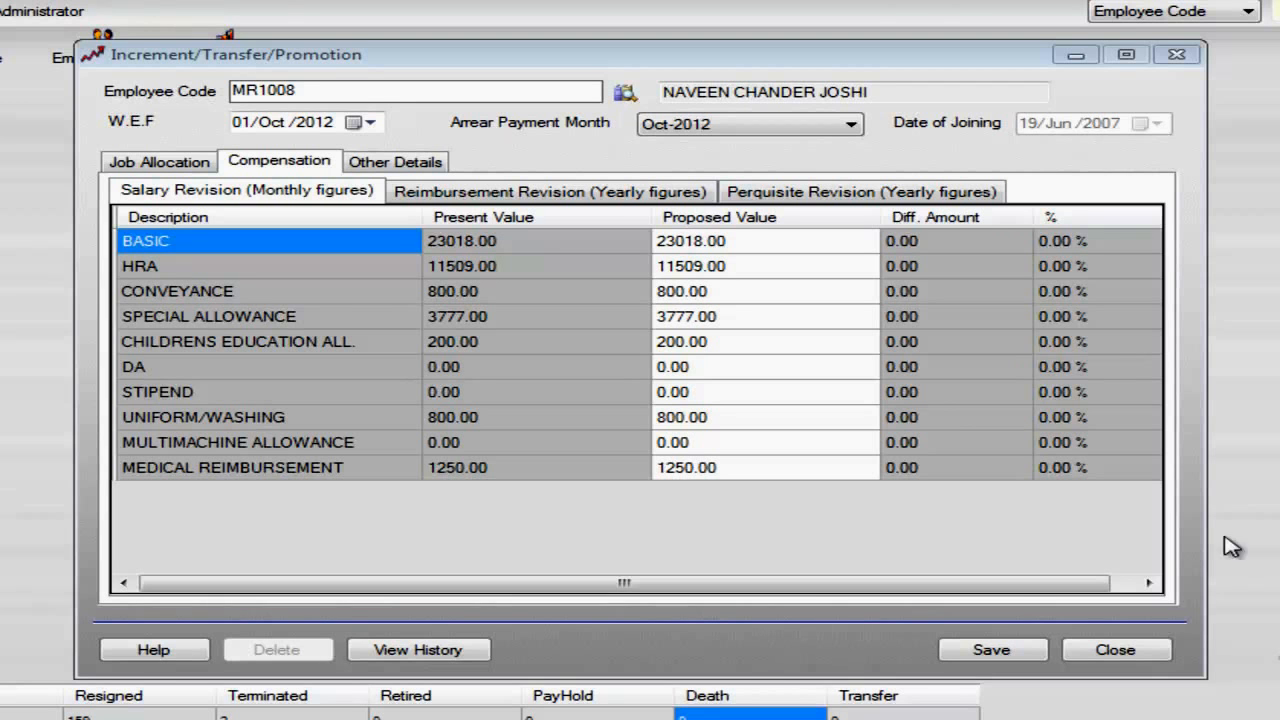
Step: Set the proposed monthly conveyance to 1500 in the salary revision and check its difference amount and percentage
{"action": "left_click", "coordinate": [588, 199]}
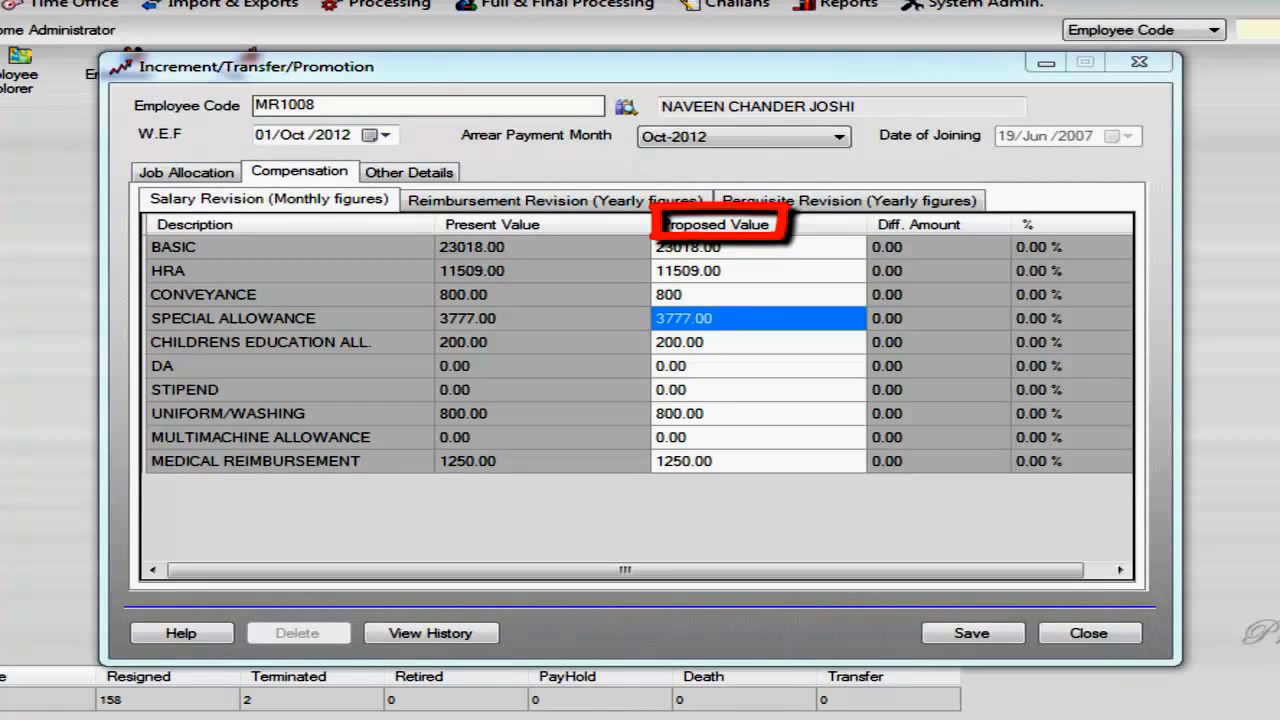
{"action": "left_click", "coordinate": [470, 300]}
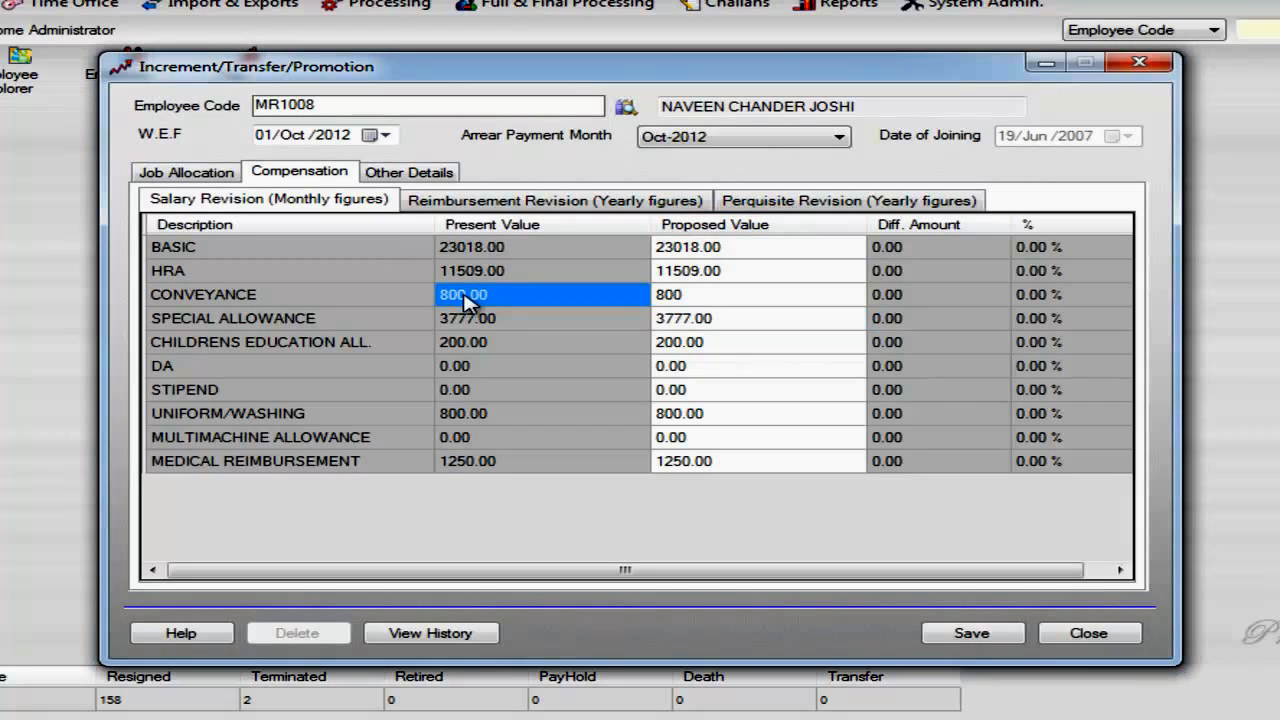
{"action": "left_click", "coordinate": [692, 302]}
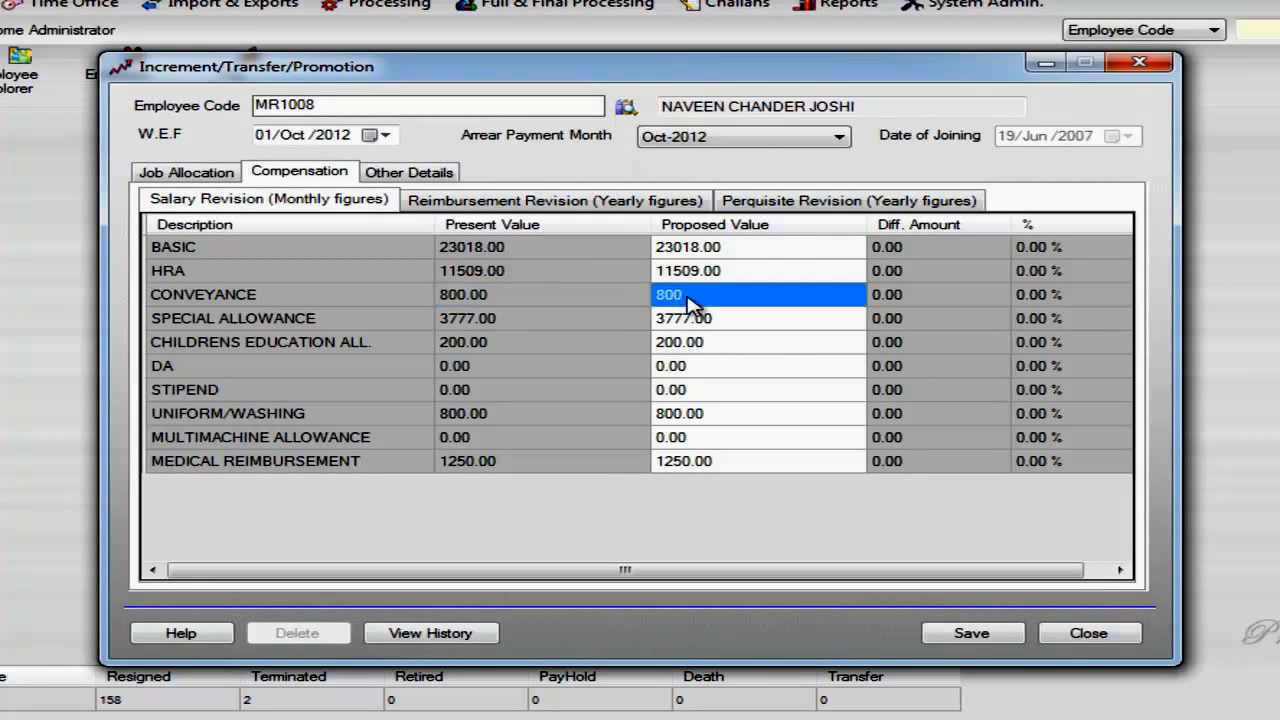
{"action": "left_click", "coordinate": [687, 298]}
{"action": "left_click_drag", "start_coordinate": [687, 298], "coordinate": [565, 299]}
{"action": "type", "text": "1500"}
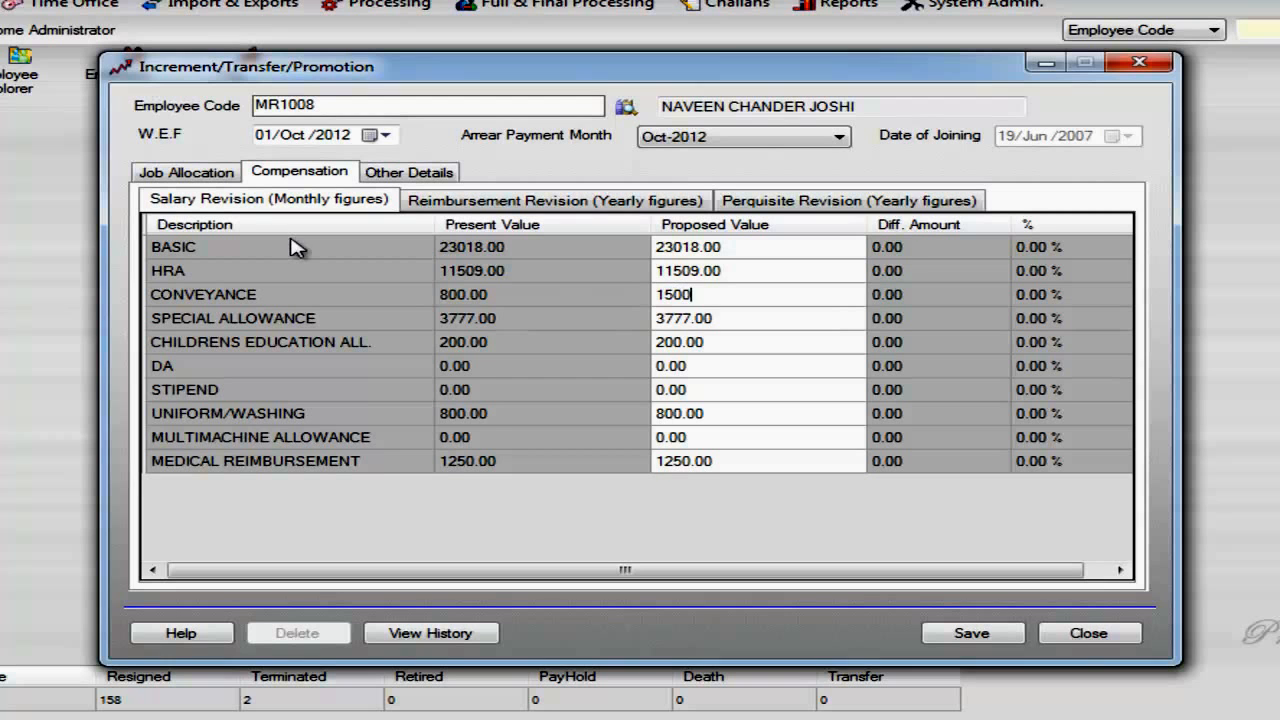
{"action": "key", "text": "Return"}
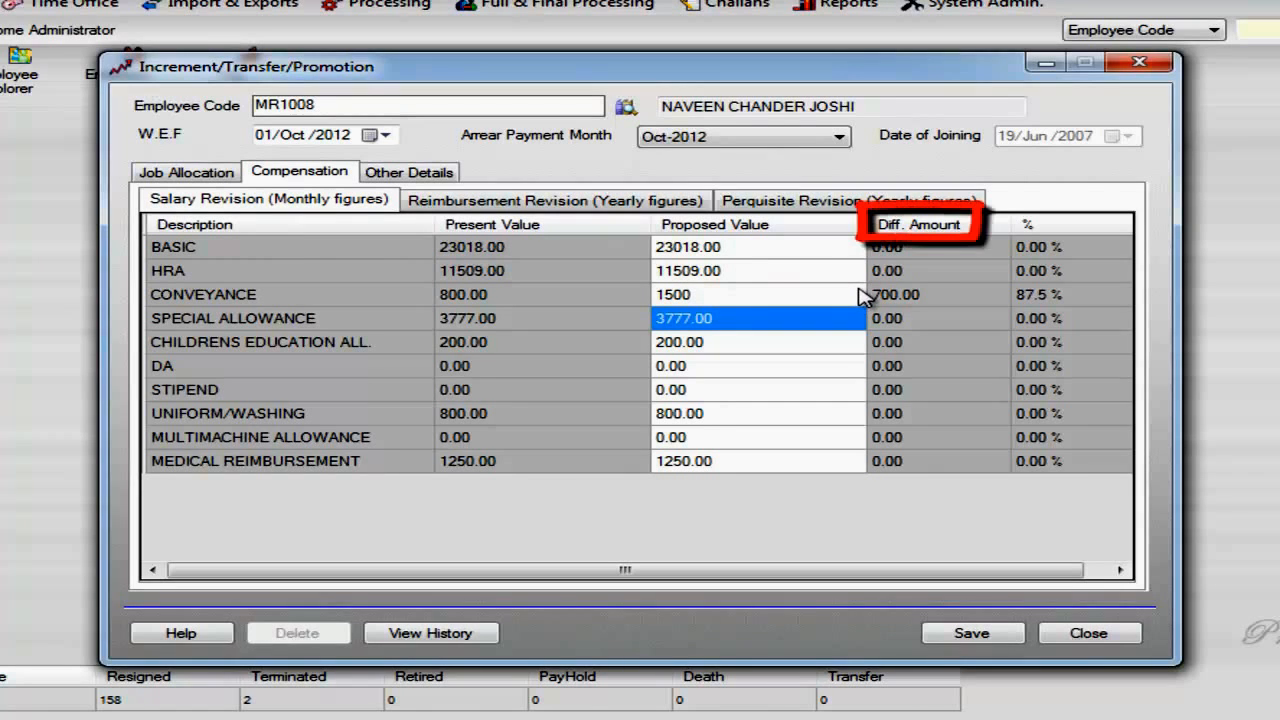
{"action": "left_click", "coordinate": [911, 300]}
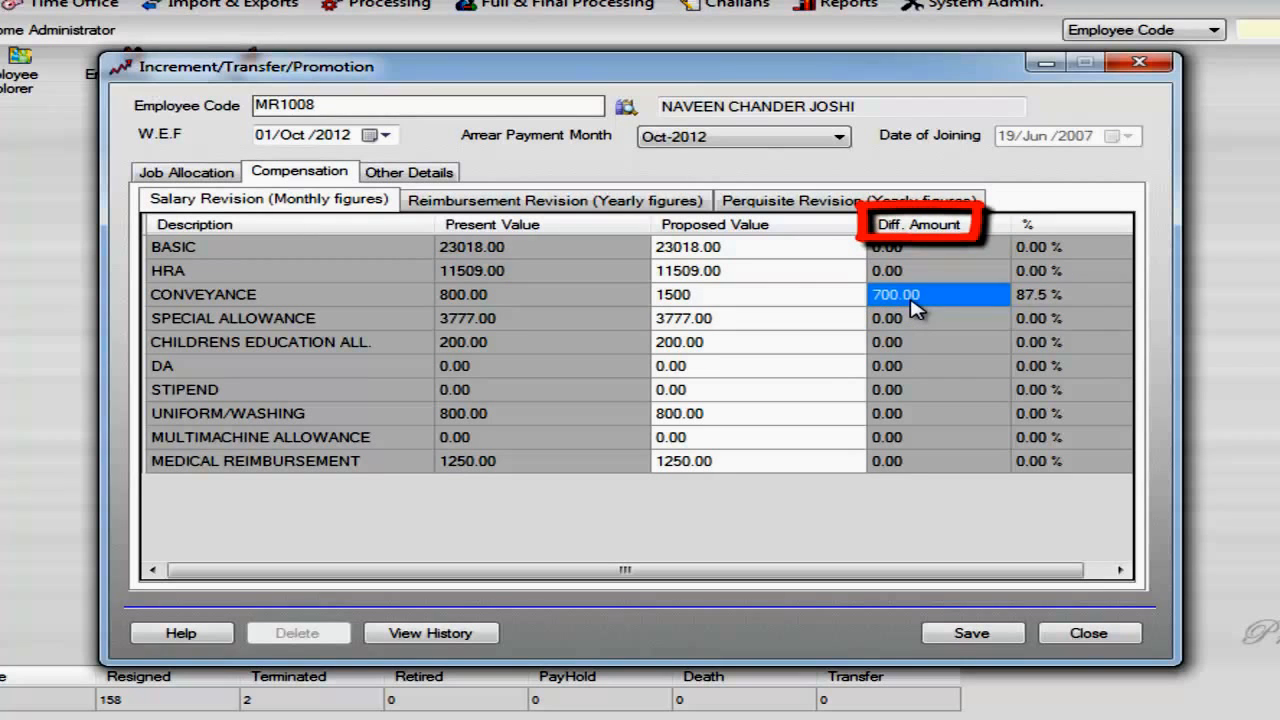
{"action": "left_click", "coordinate": [1052, 299]}
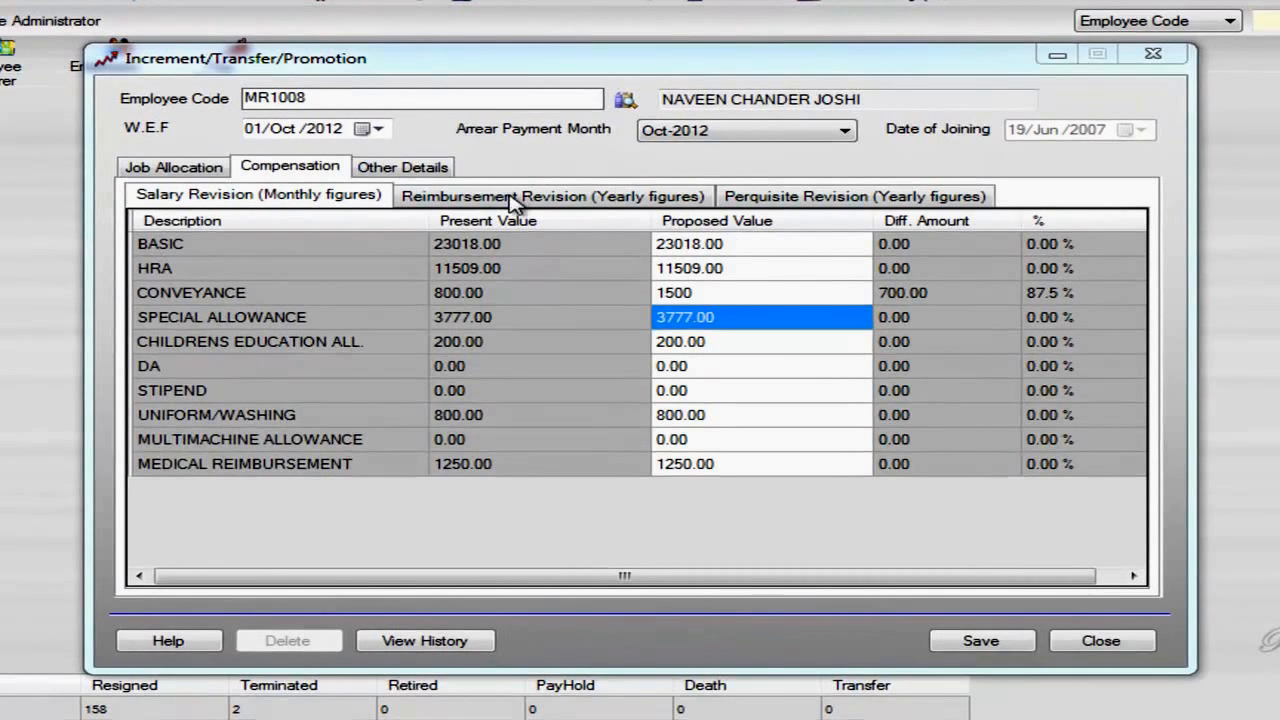
Step: Review the yearly reimbursement and perquisite revisions, and save the increment entry with the masters updated
{"action": "left_click", "coordinate": [512, 200]}
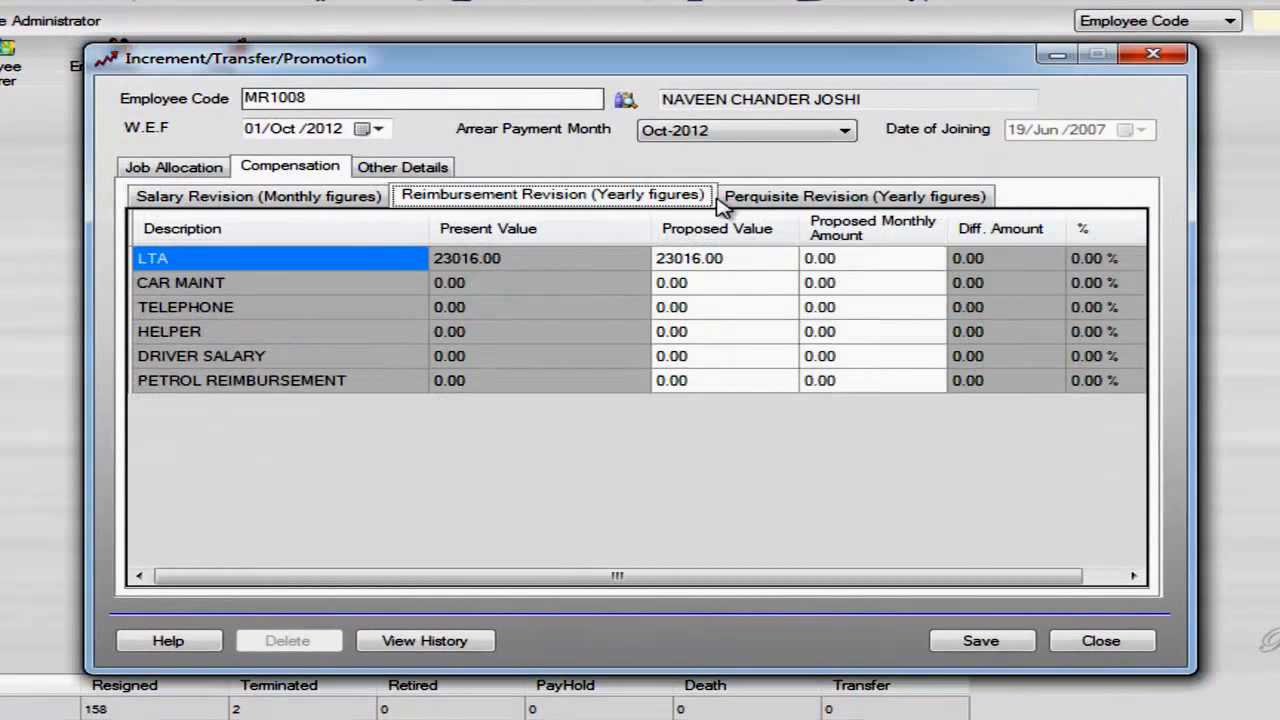
{"action": "left_click", "coordinate": [874, 201]}
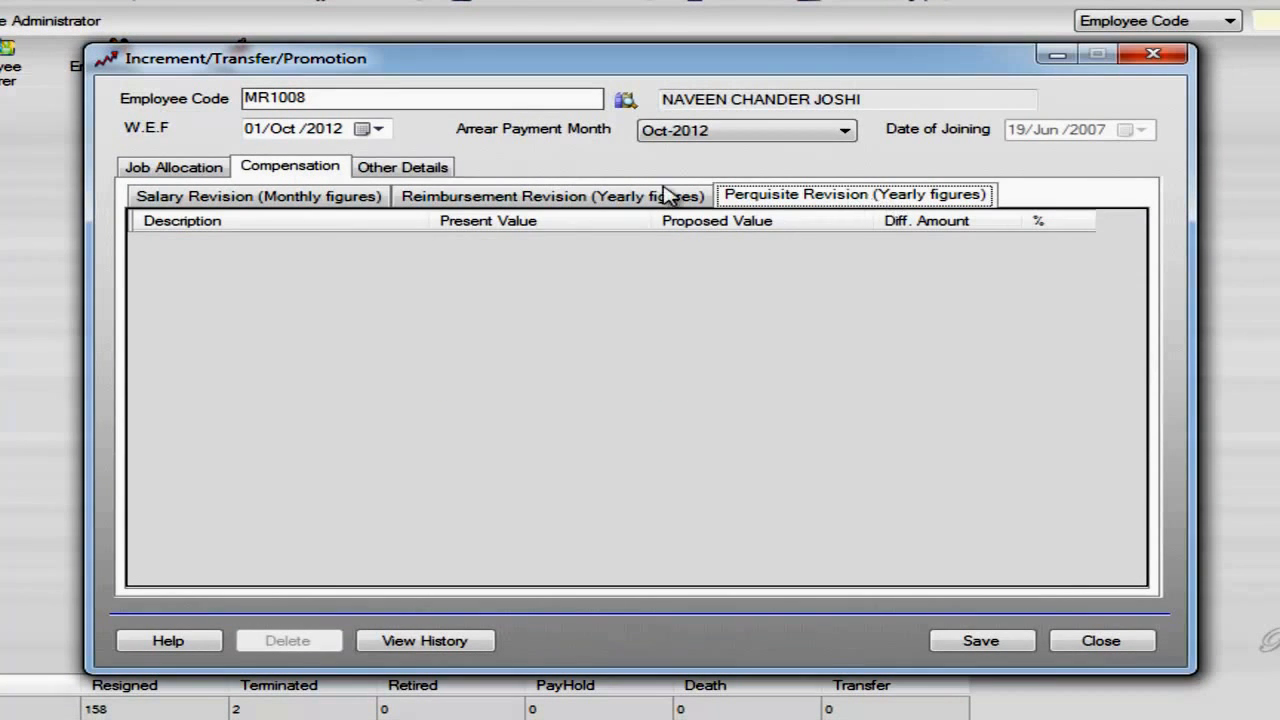
{"action": "left_click", "coordinate": [178, 200]}
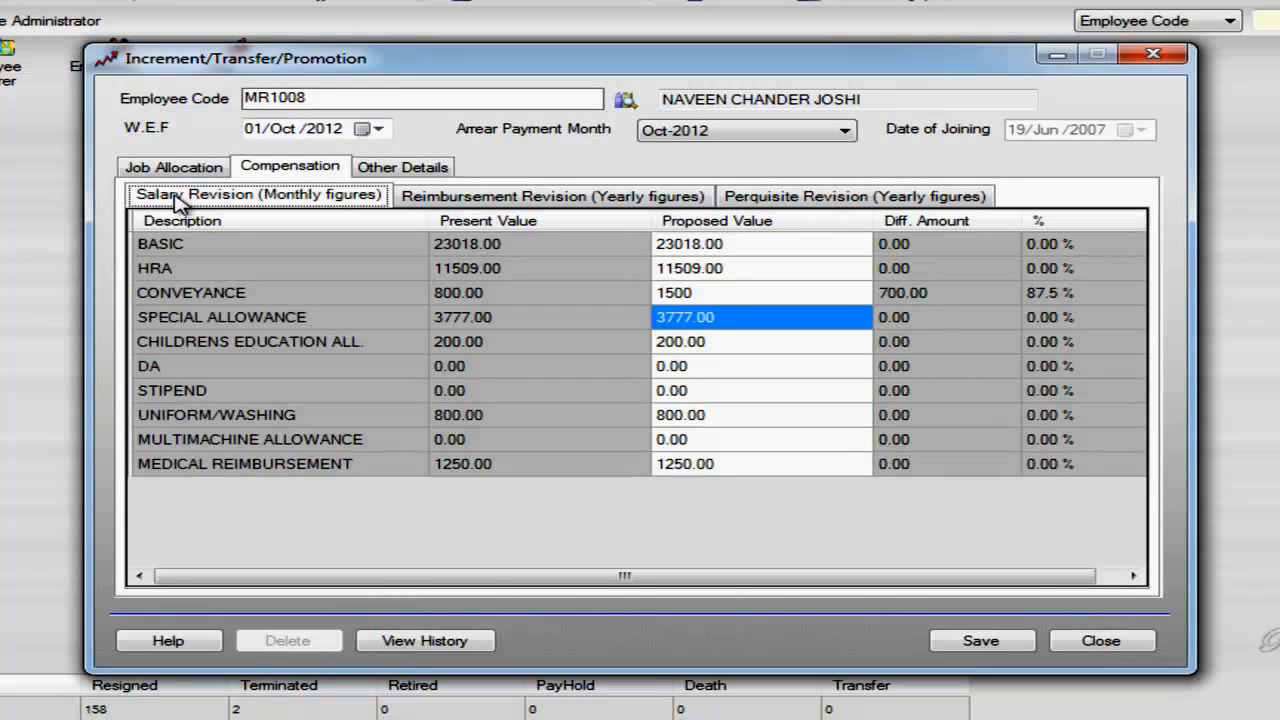
{"action": "left_click", "coordinate": [980, 645]}
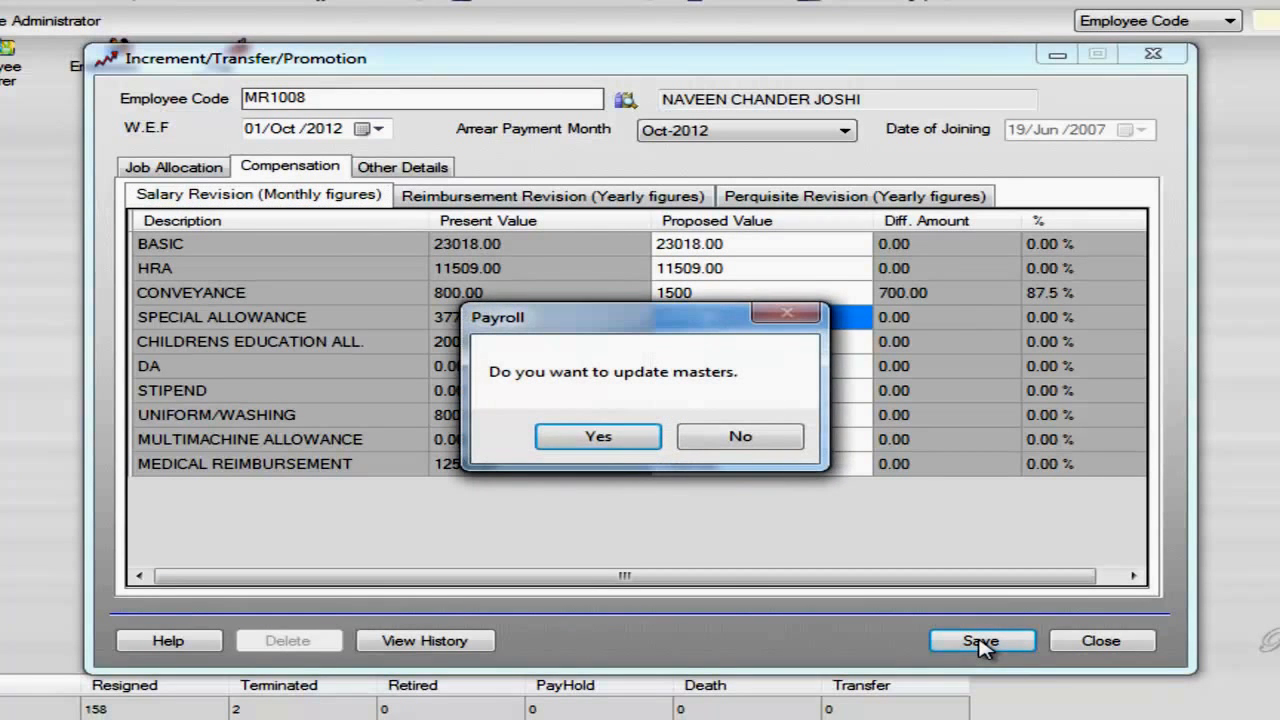
{"action": "left_click", "coordinate": [607, 450]}
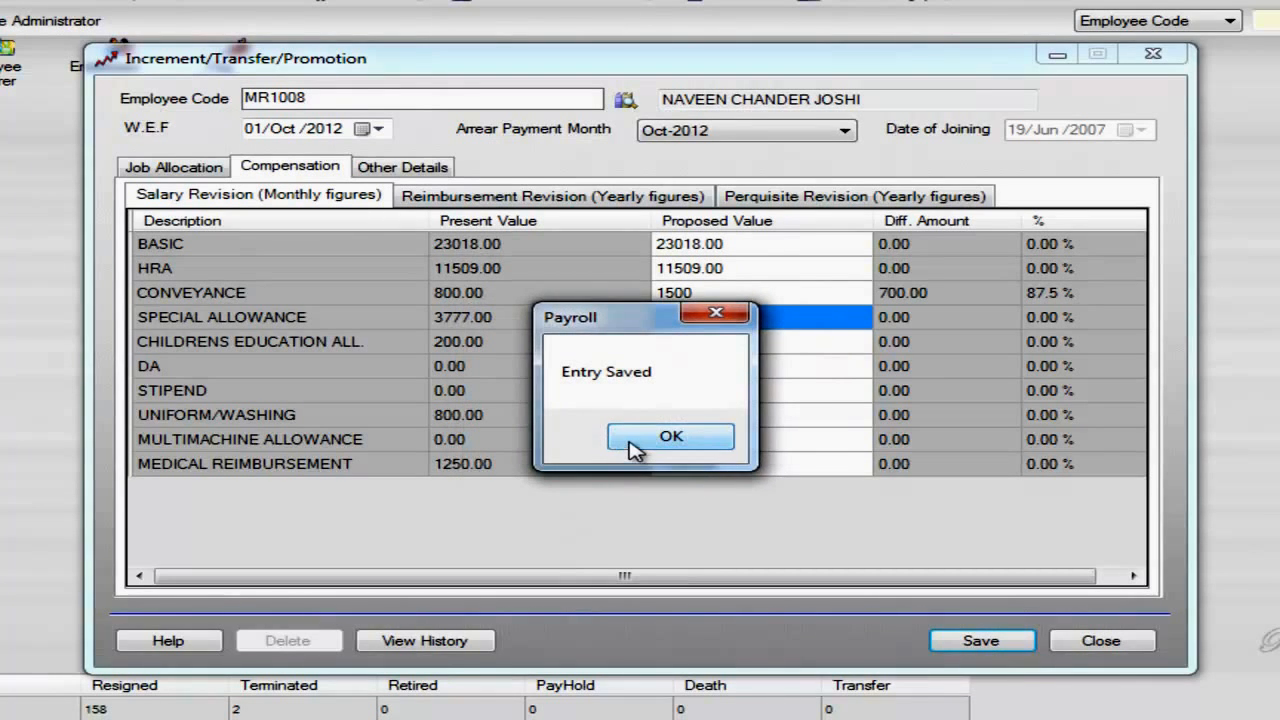
{"action": "left_click", "coordinate": [640, 448]}
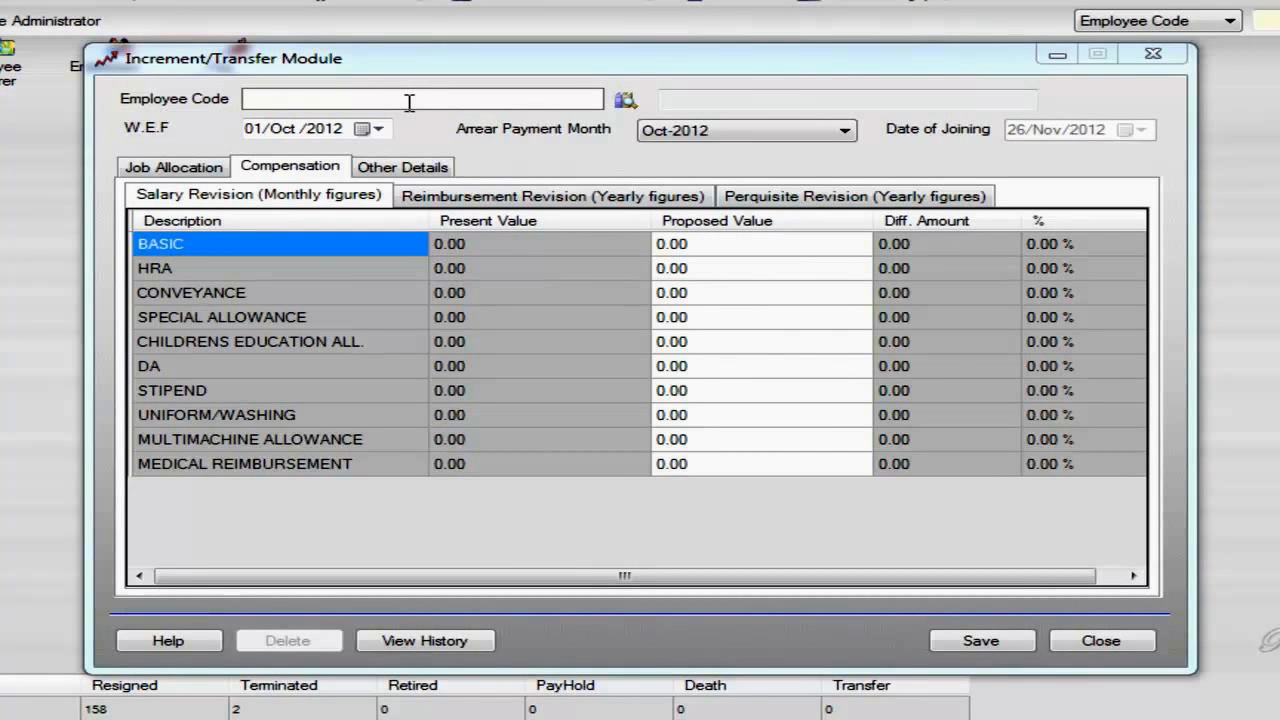
Step: Enter the same employee's code and examine the compensation and job allocation records in the increment and transfer history
{"action": "left_click", "coordinate": [392, 103]}
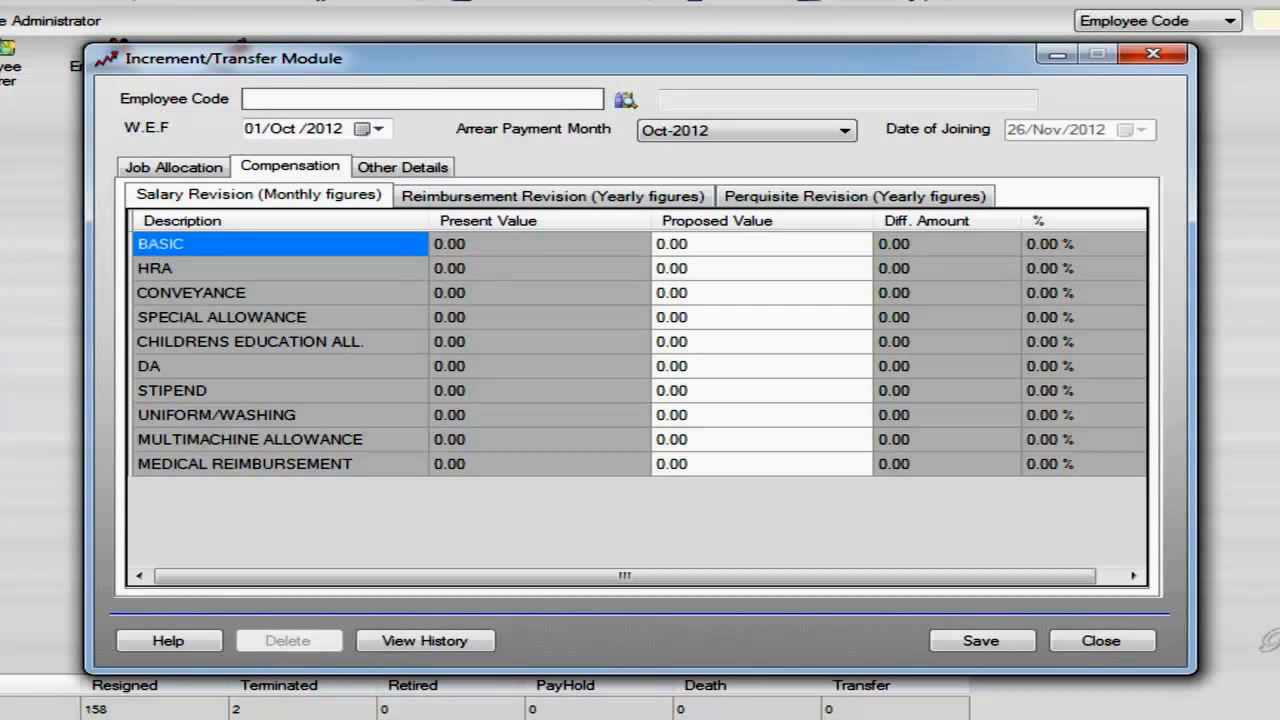
{"action": "type", "text": "MR1008"}
{"action": "left_click", "coordinate": [389, 644]}
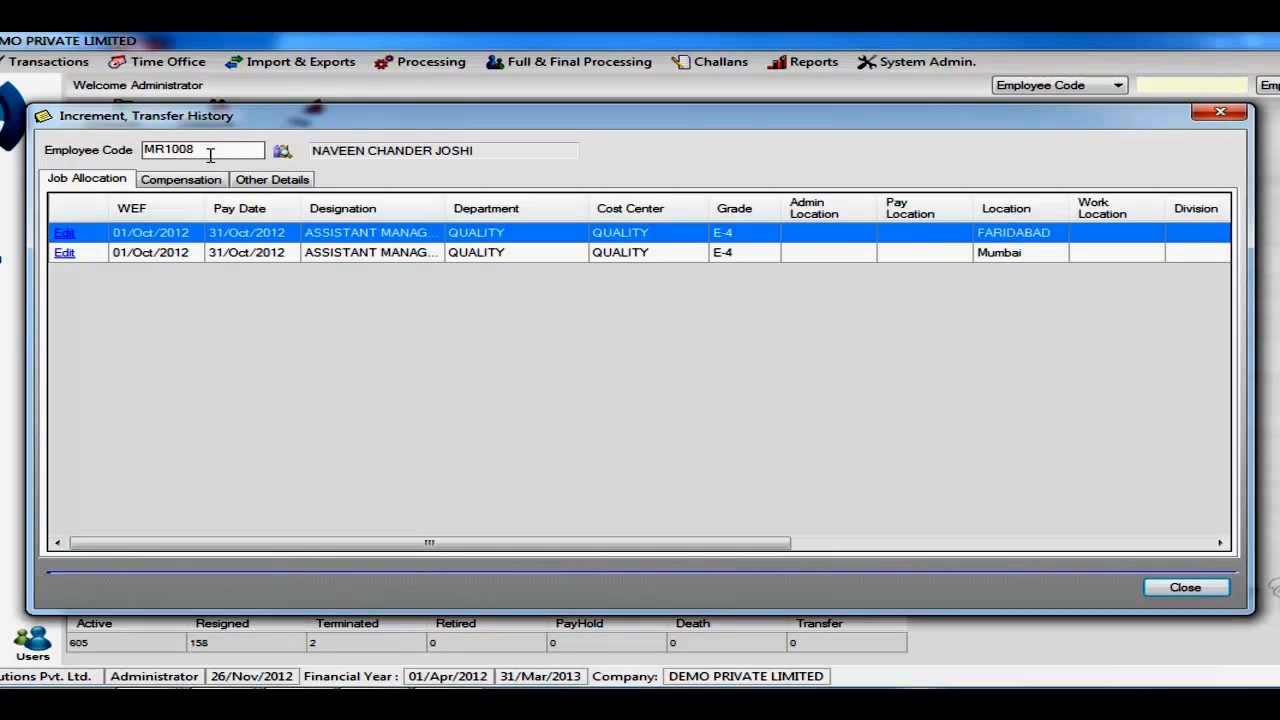
{"action": "left_click", "coordinate": [192, 182]}
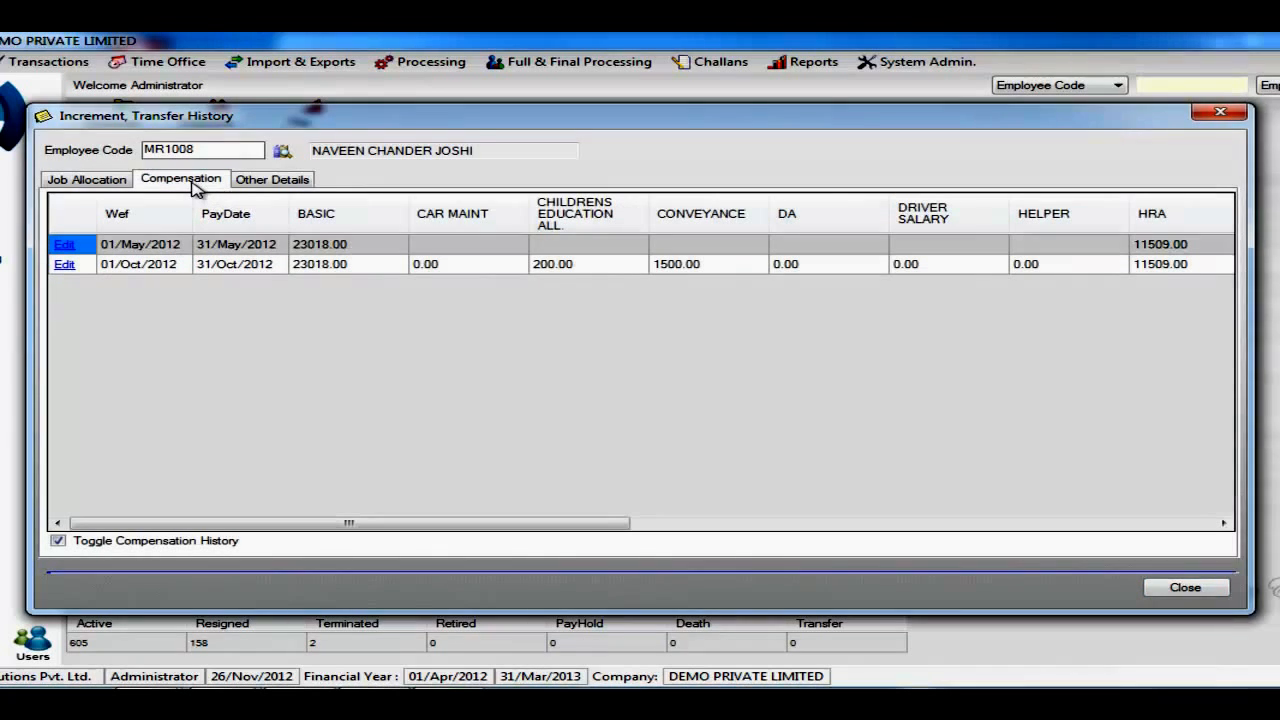
{"action": "left_click", "coordinate": [96, 182]}
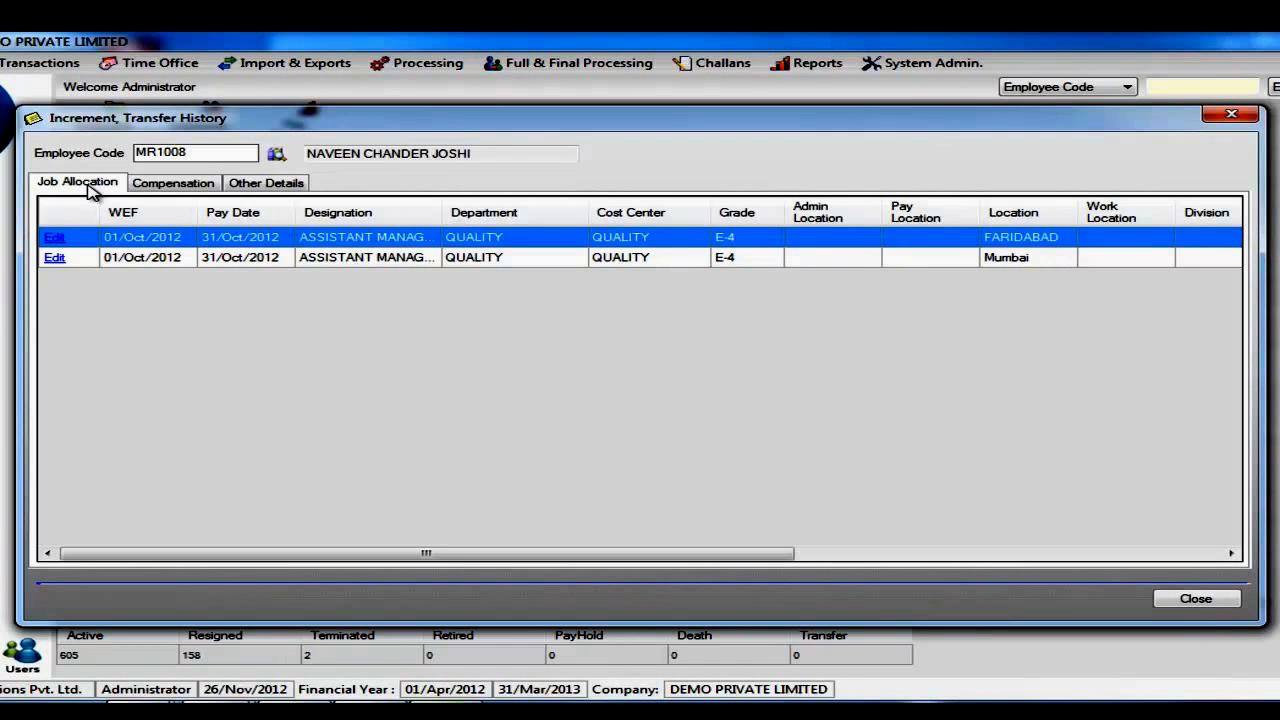
Step: Open the job allocation history entry with location Mumbai and delete it
{"action": "left_click", "coordinate": [55, 259]}
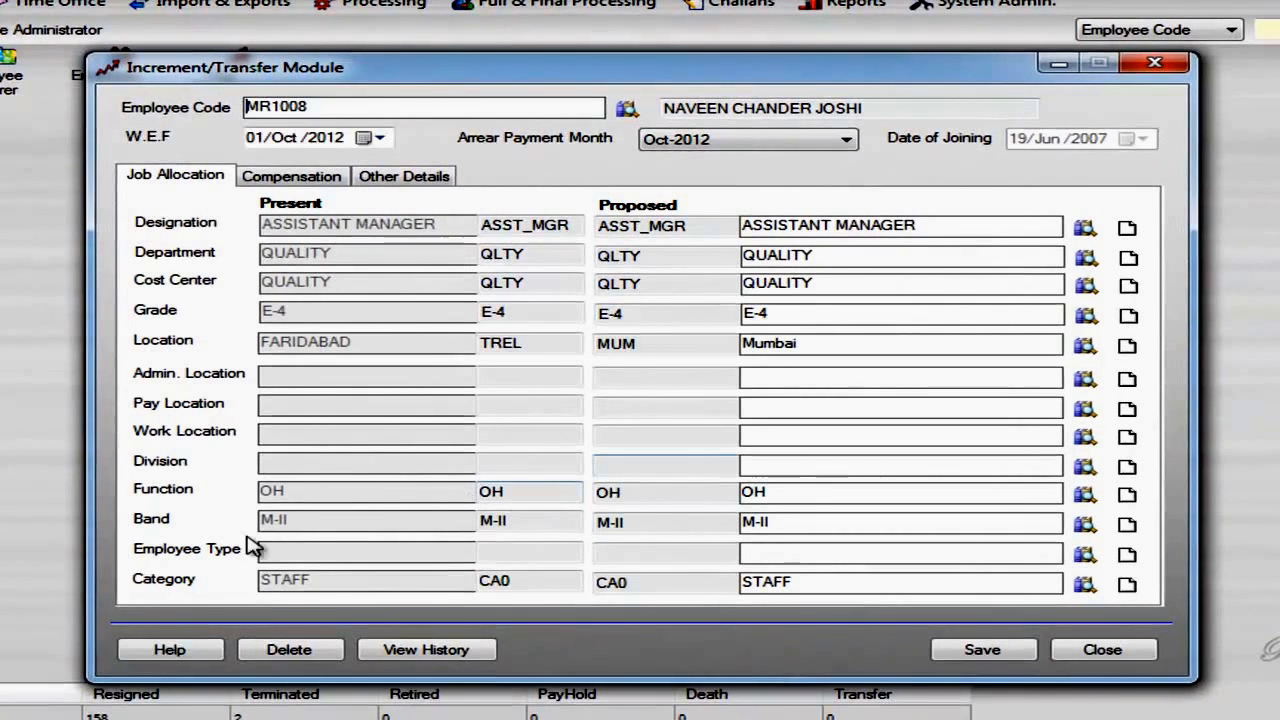
{"action": "left_click", "coordinate": [287, 650]}
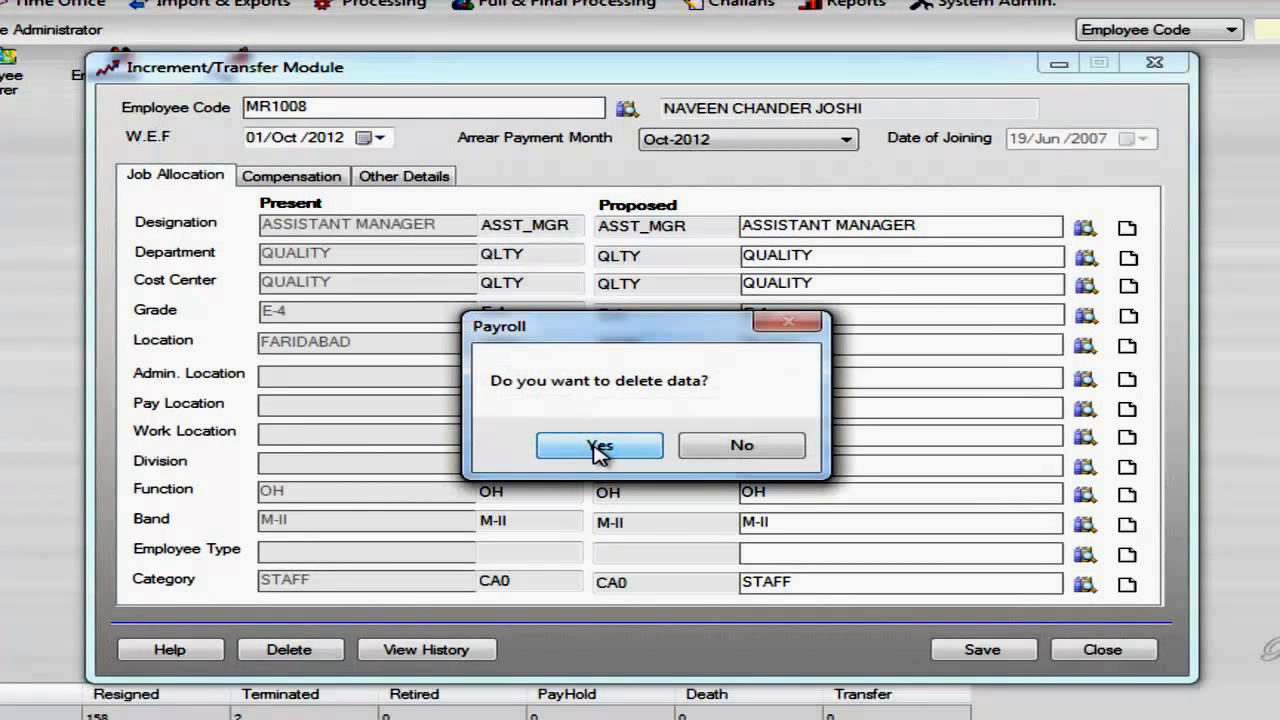
{"action": "left_click", "coordinate": [600, 450]}
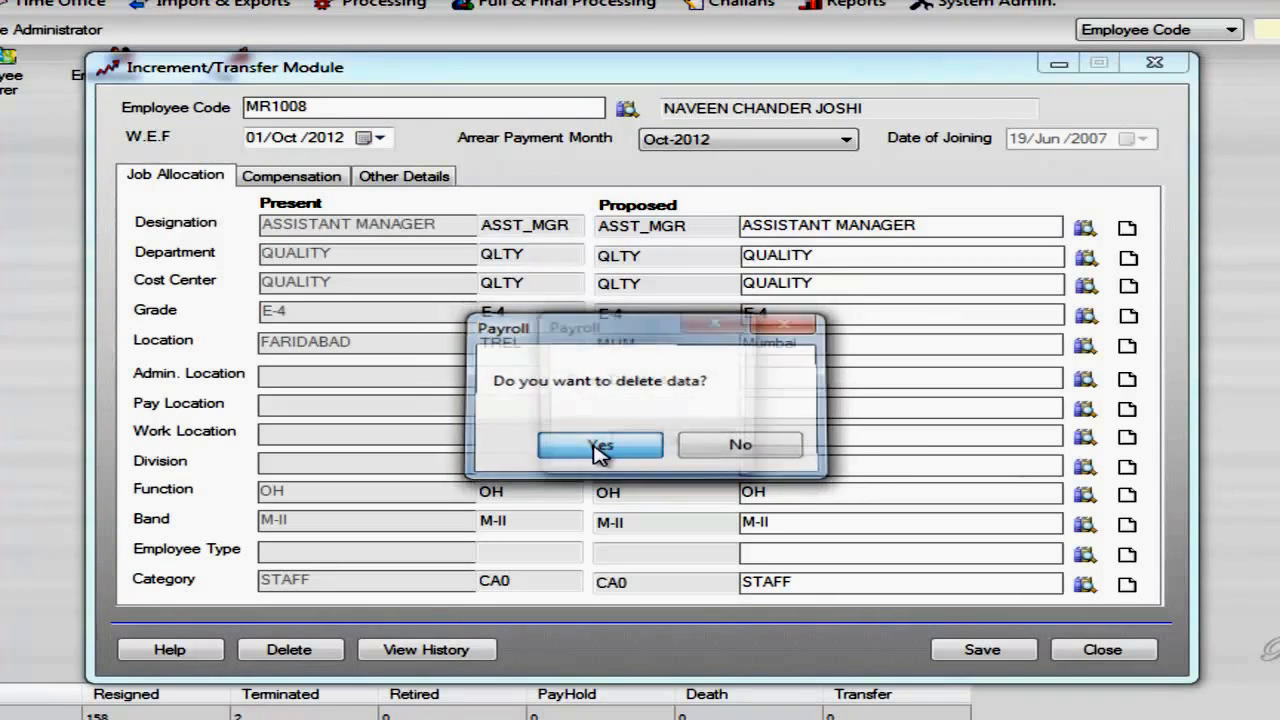
{"action": "left_click", "coordinate": [646, 451]}
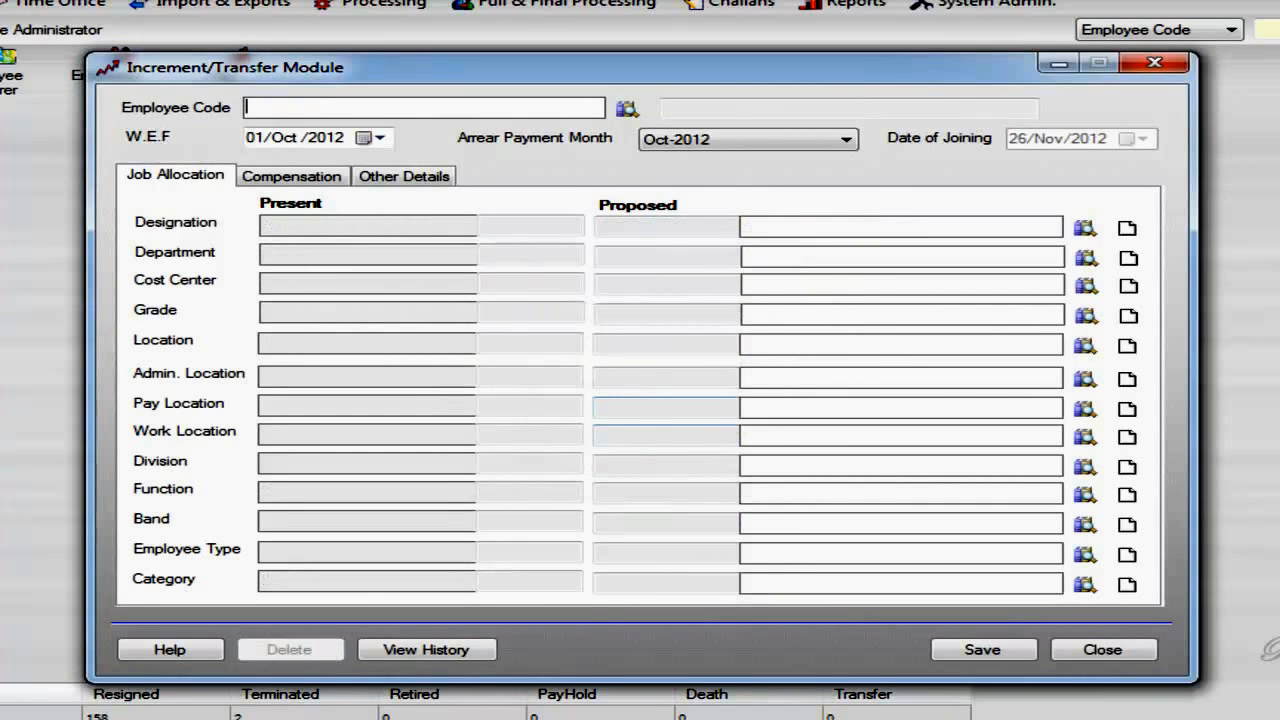